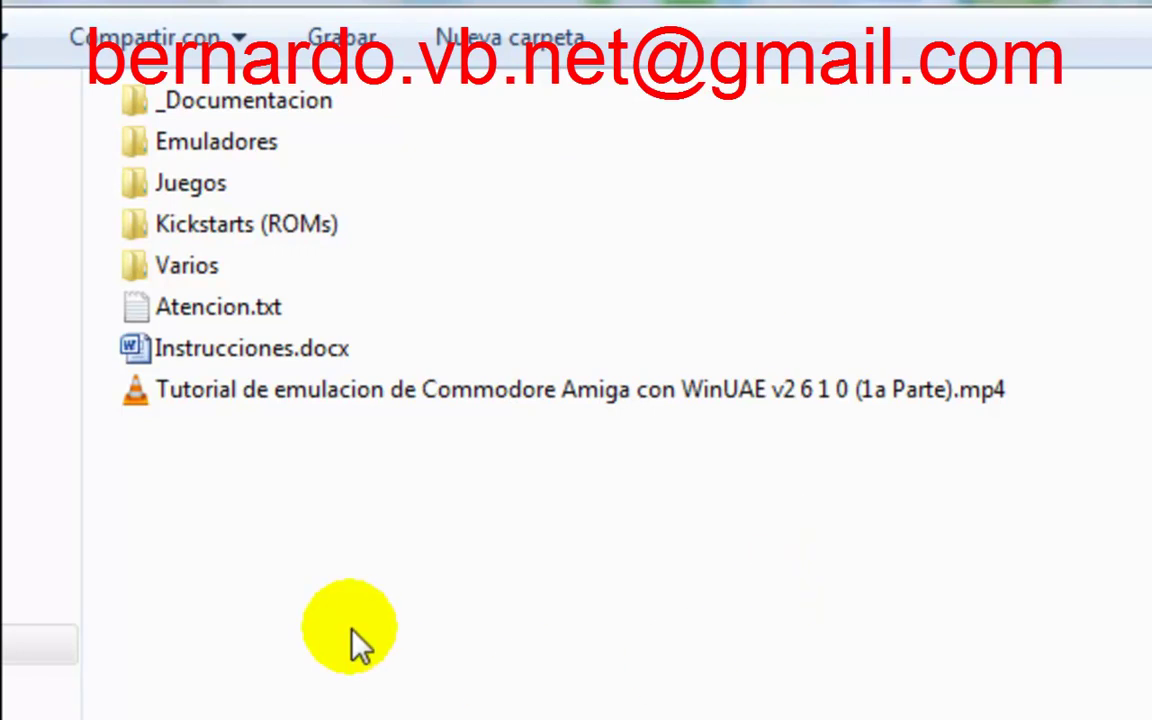
- Launch the WinUAE emulator from inside the Emuladores folder
{"action": "double_click", "coordinate": [215, 145]}
{"action": "double_click", "coordinate": [255, 103]}
{"action": "double_click", "coordinate": [226, 307]}
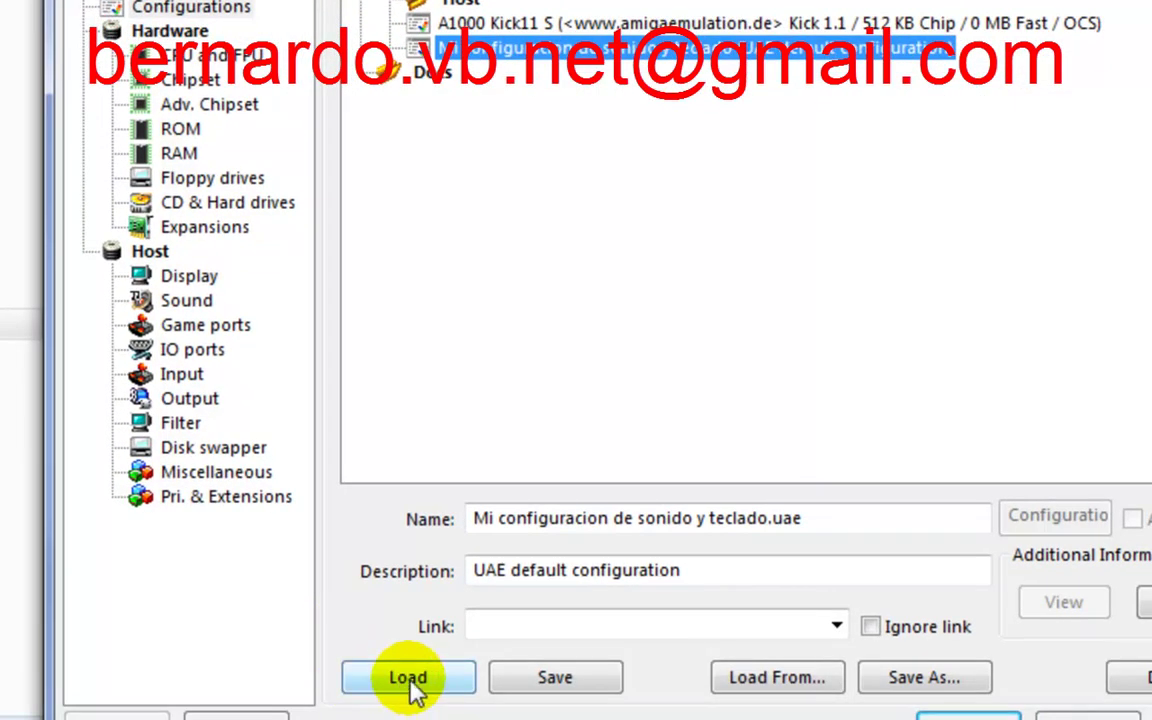
- Load the "Mi configuracion de sonido y teclado" configuration and open the Quickstart settings
{"action": "left_click", "coordinate": [410, 680]}
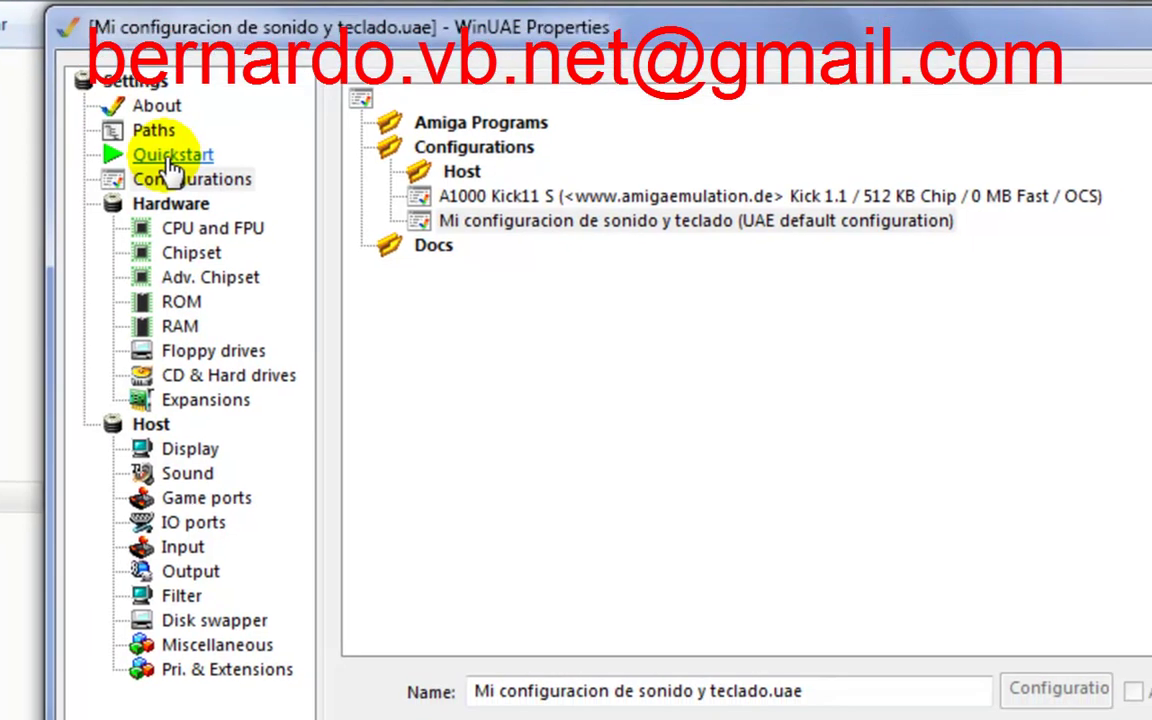
{"action": "left_click", "coordinate": [182, 181]}
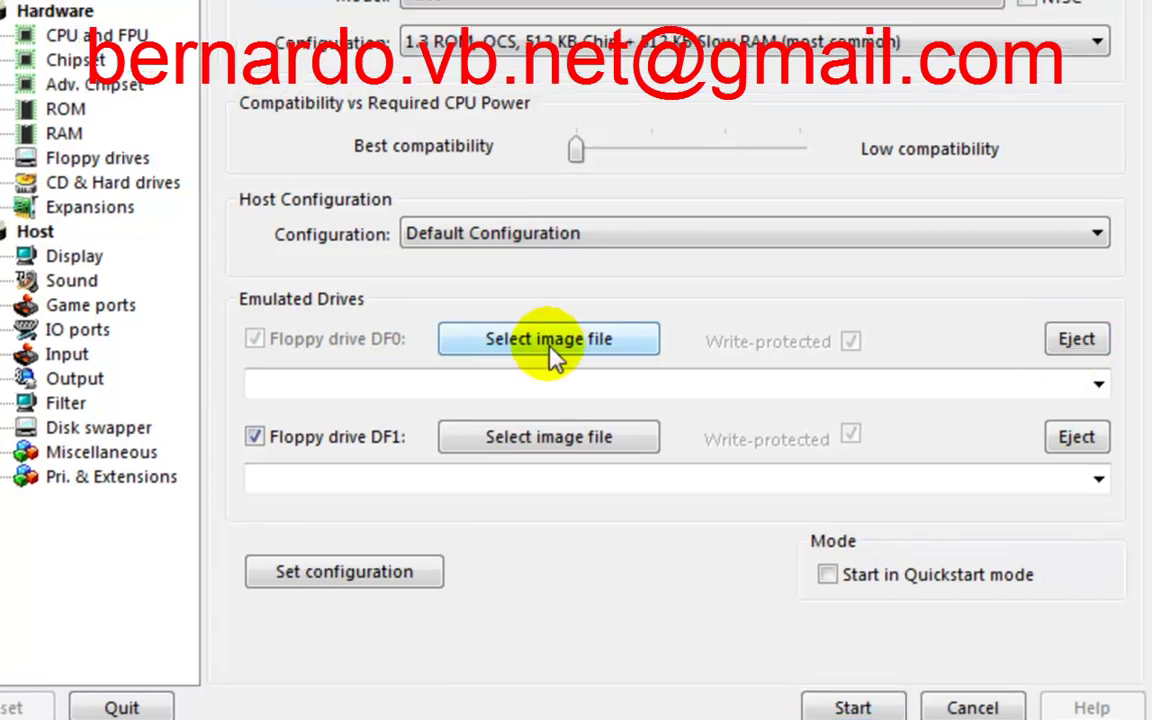
- Browse for a DF0 floppy image to the Juegos folder under Commodore Amiga - WinUAE 2 6 1 0, and leave without choosing a file
{"action": "left_click", "coordinate": [560, 350]}
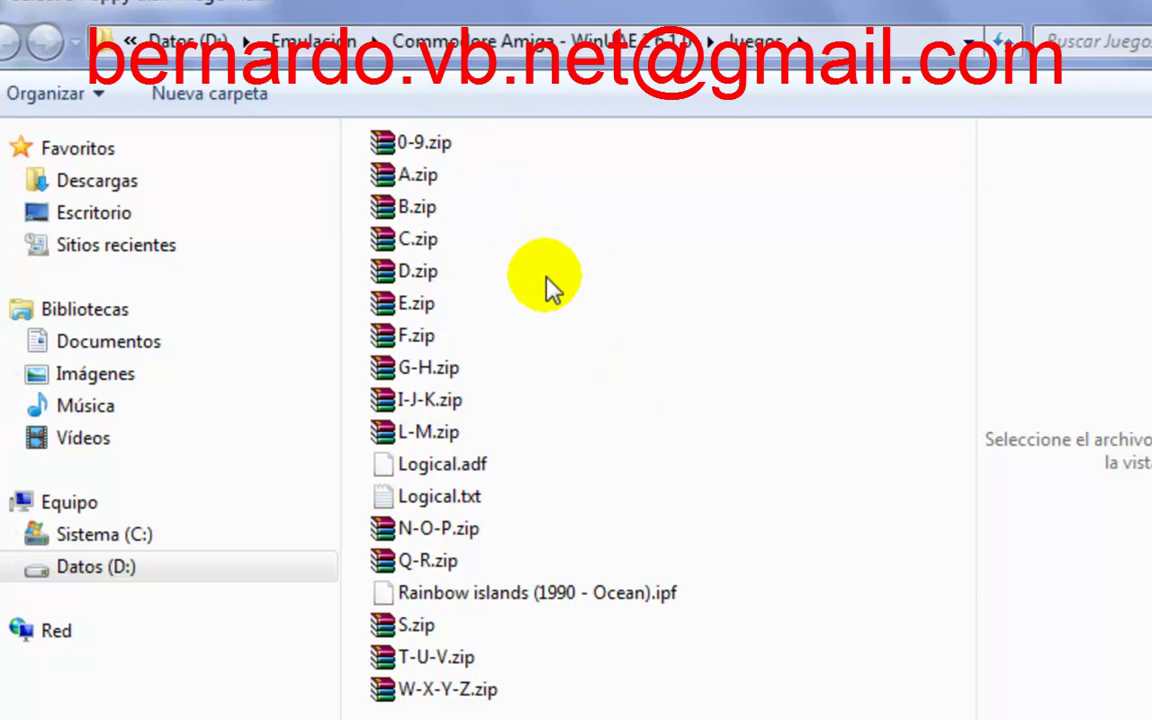
{"action": "key", "text": "Escape"}
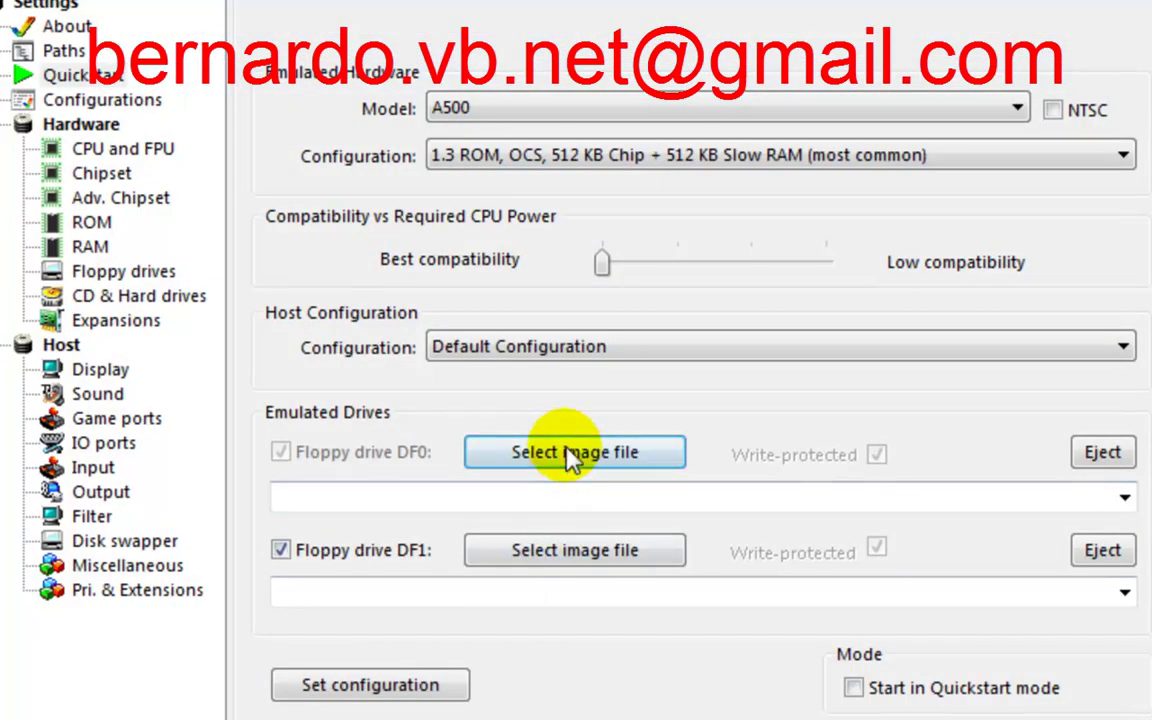
{"action": "left_click", "coordinate": [572, 455]}
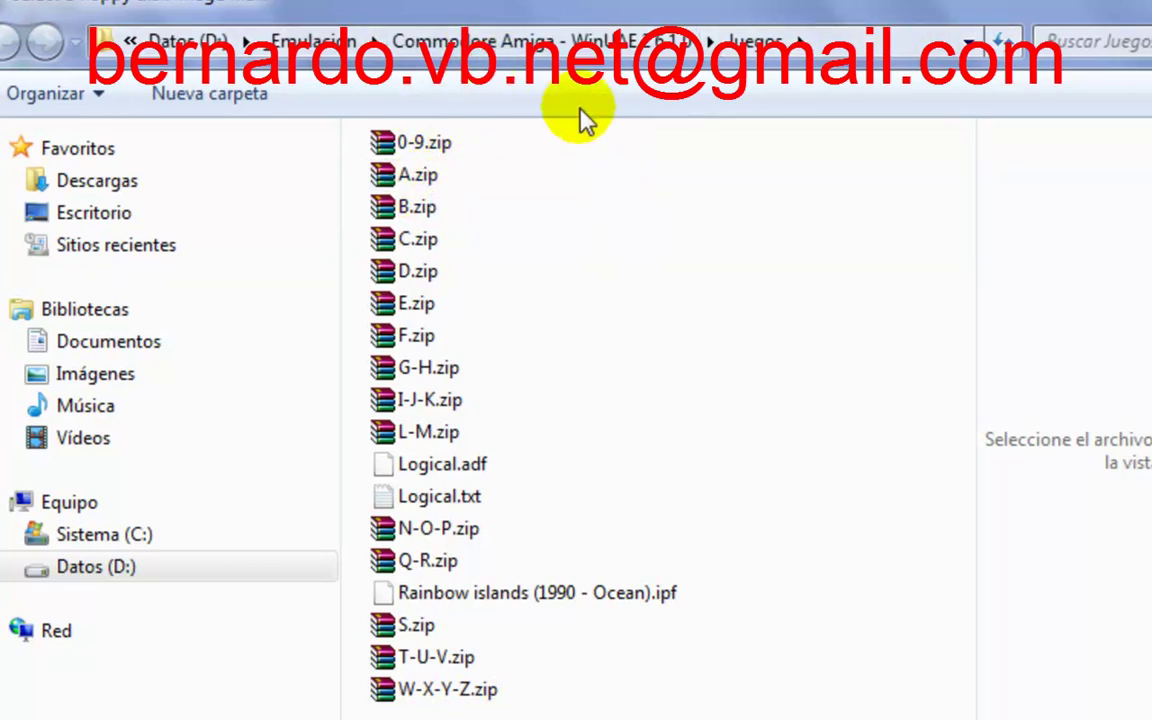
{"action": "left_click", "coordinate": [540, 41]}
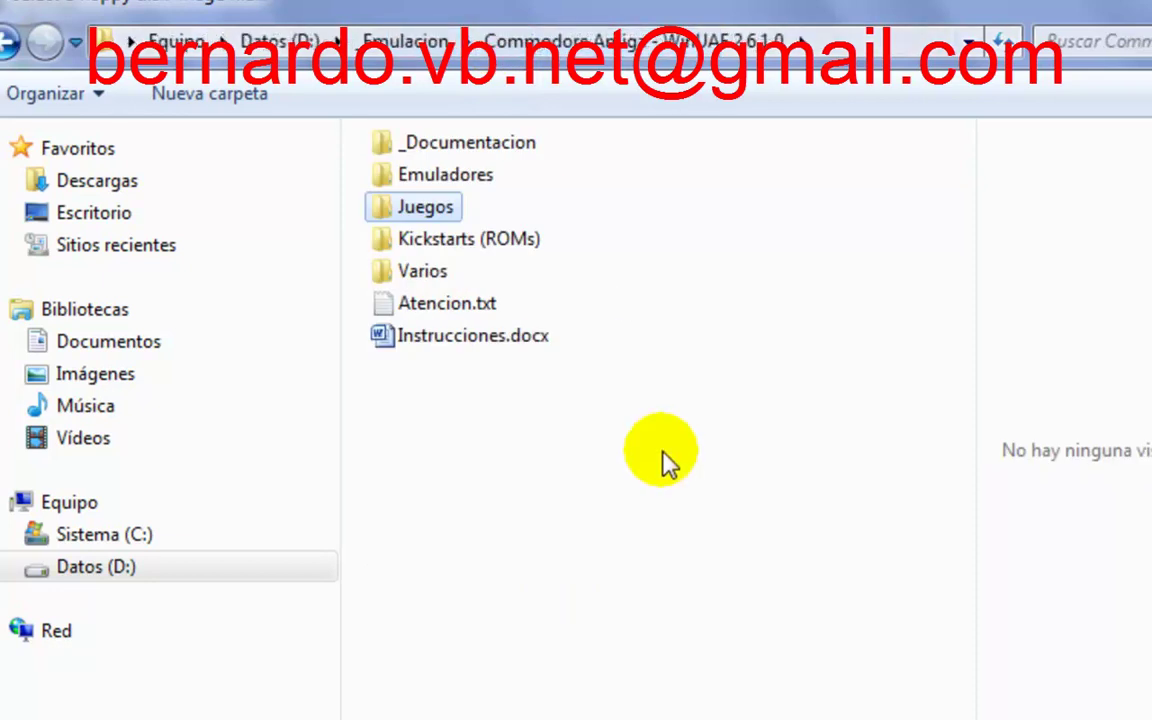
{"action": "left_click", "coordinate": [414, 45]}
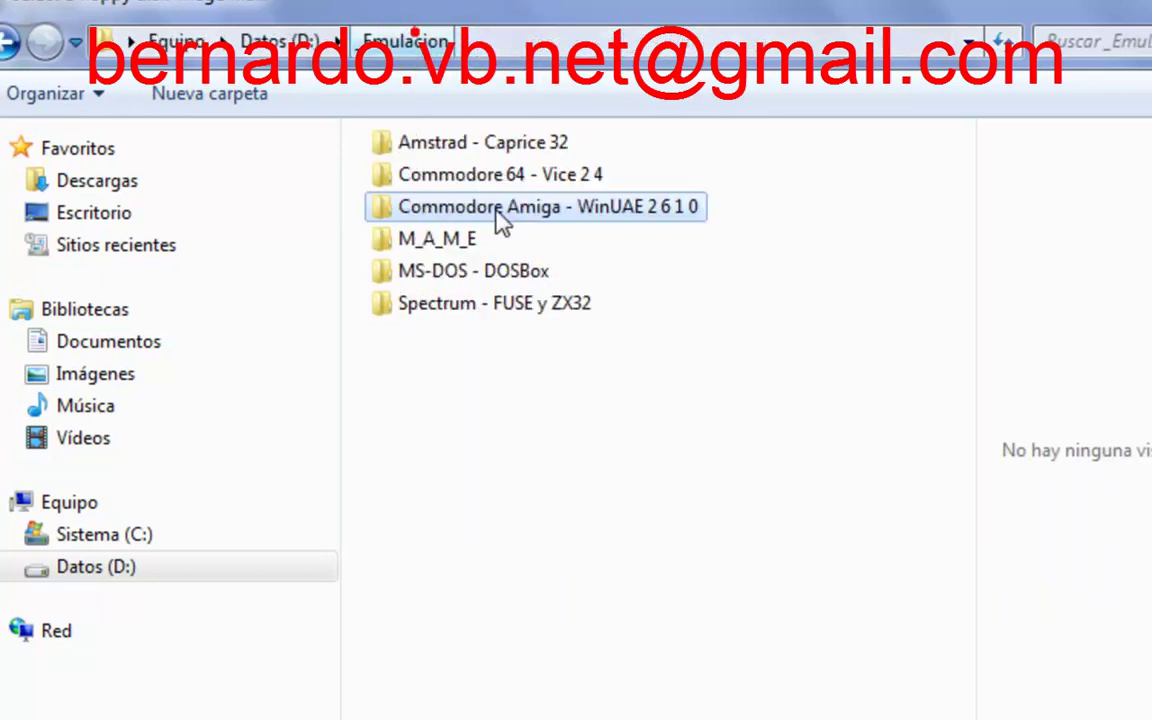
{"action": "double_click", "coordinate": [530, 207]}
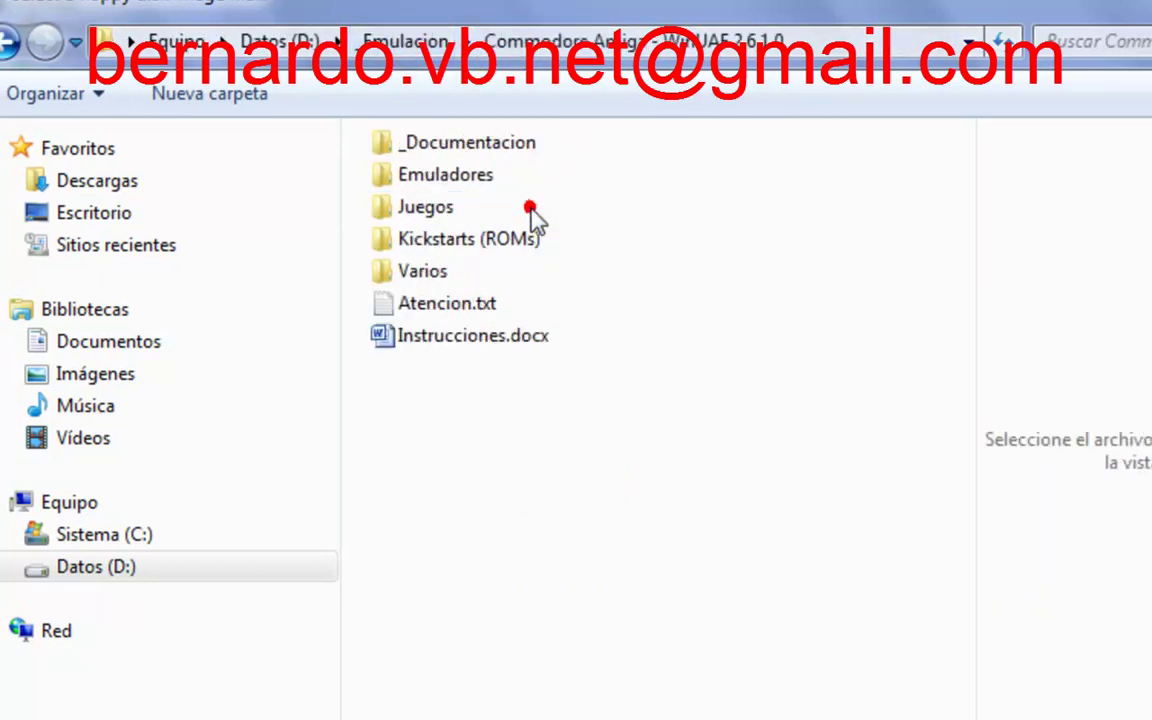
{"action": "left_click", "coordinate": [441, 207]}
{"action": "double_click", "coordinate": [441, 207]}
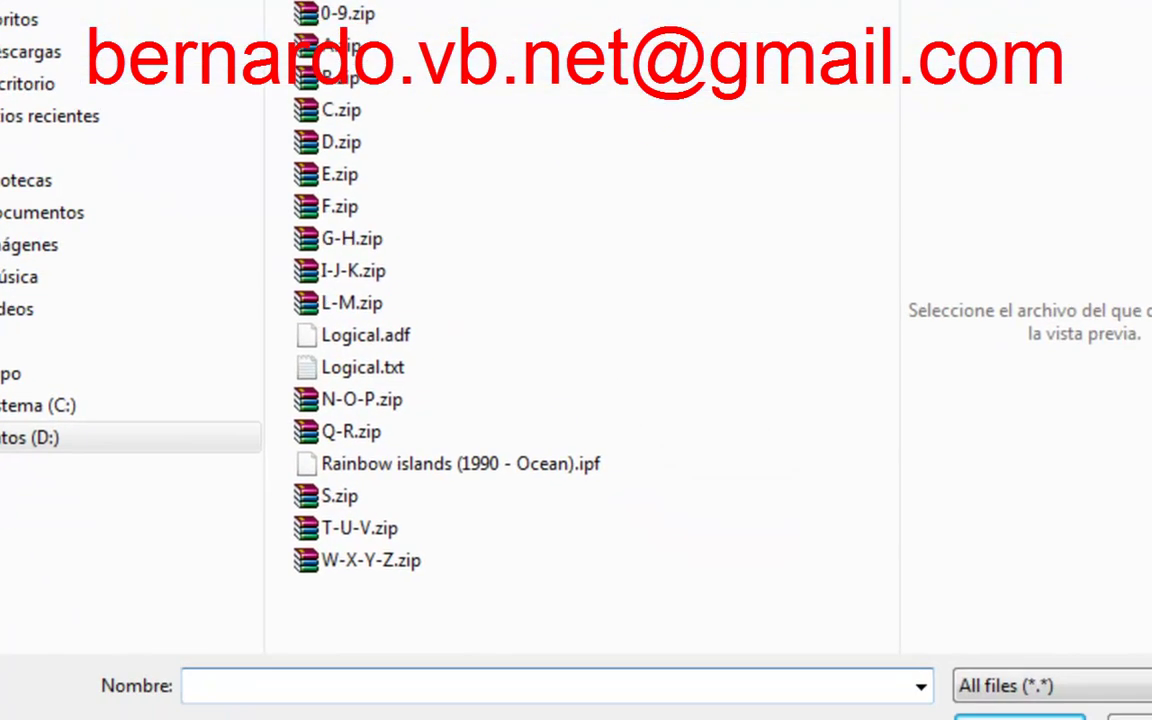
{"action": "left_click", "coordinate": [1126, 692]}
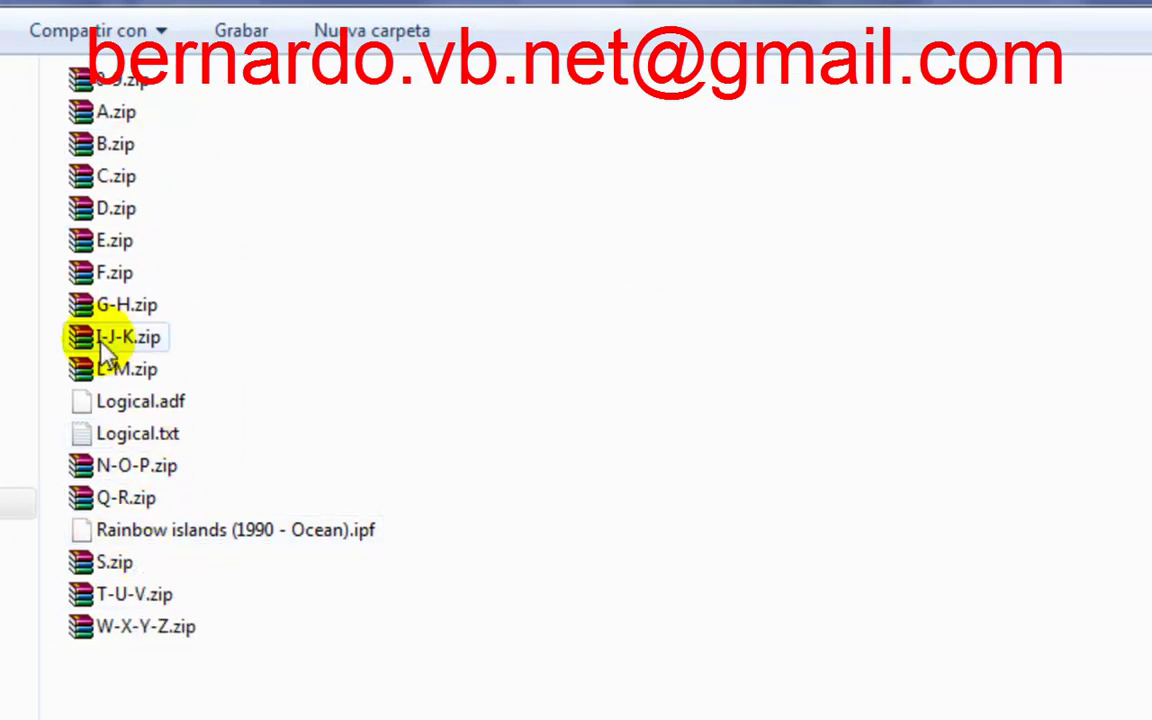
- Extract Klax.adf from the I-J-K.zip archive into the Juegos folder
{"action": "mouse_move", "coordinate": [100, 345]}
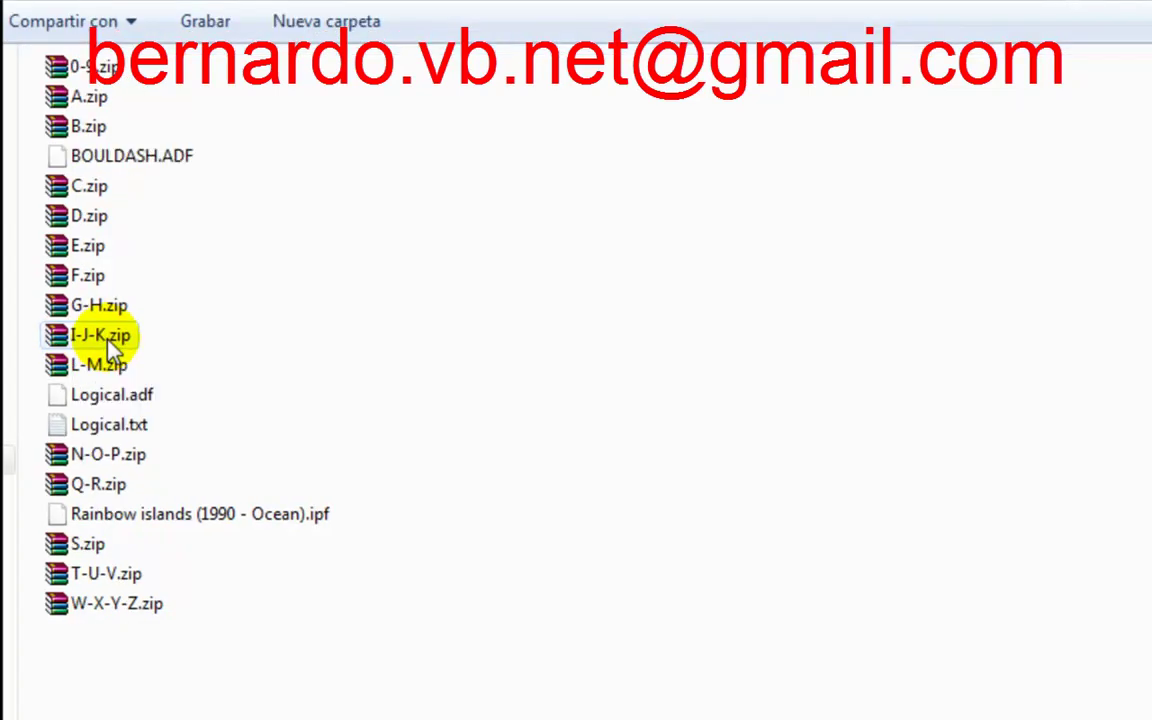
{"action": "double_click", "coordinate": [128, 338]}
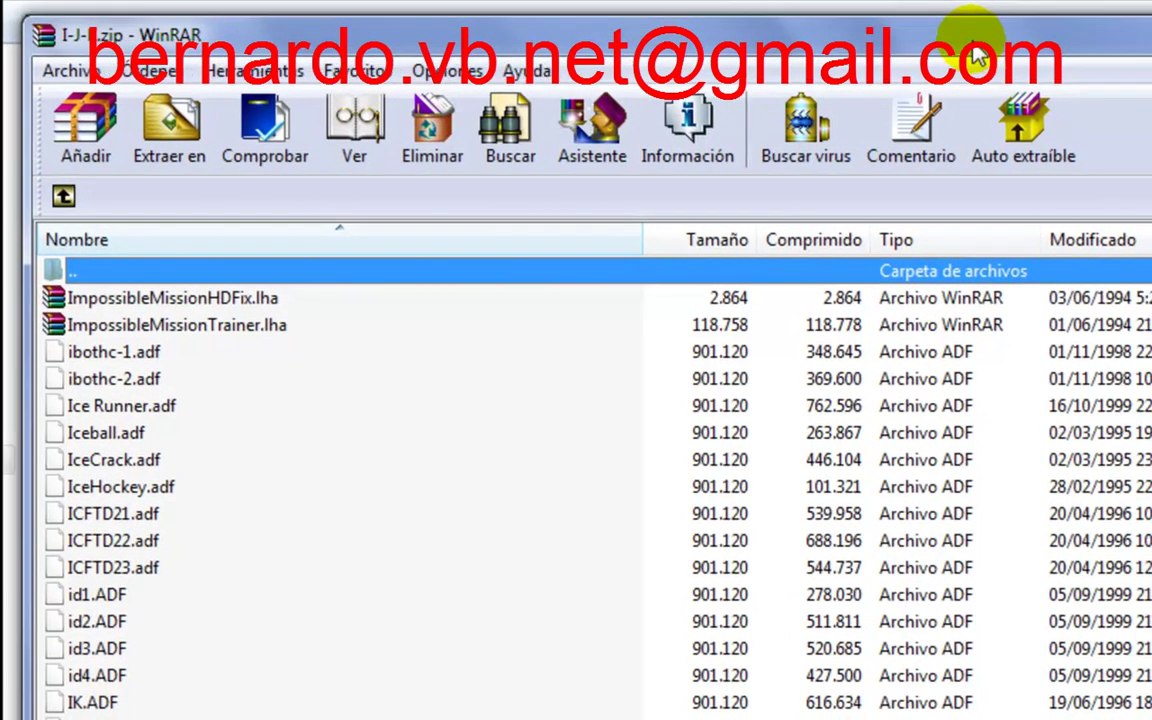
{"action": "scroll", "coordinate": [540, 480], "scroll_direction": "down", "scroll_amount": 13}
{"action": "scroll", "coordinate": [540, 480], "scroll_direction": "down", "scroll_amount": 20}
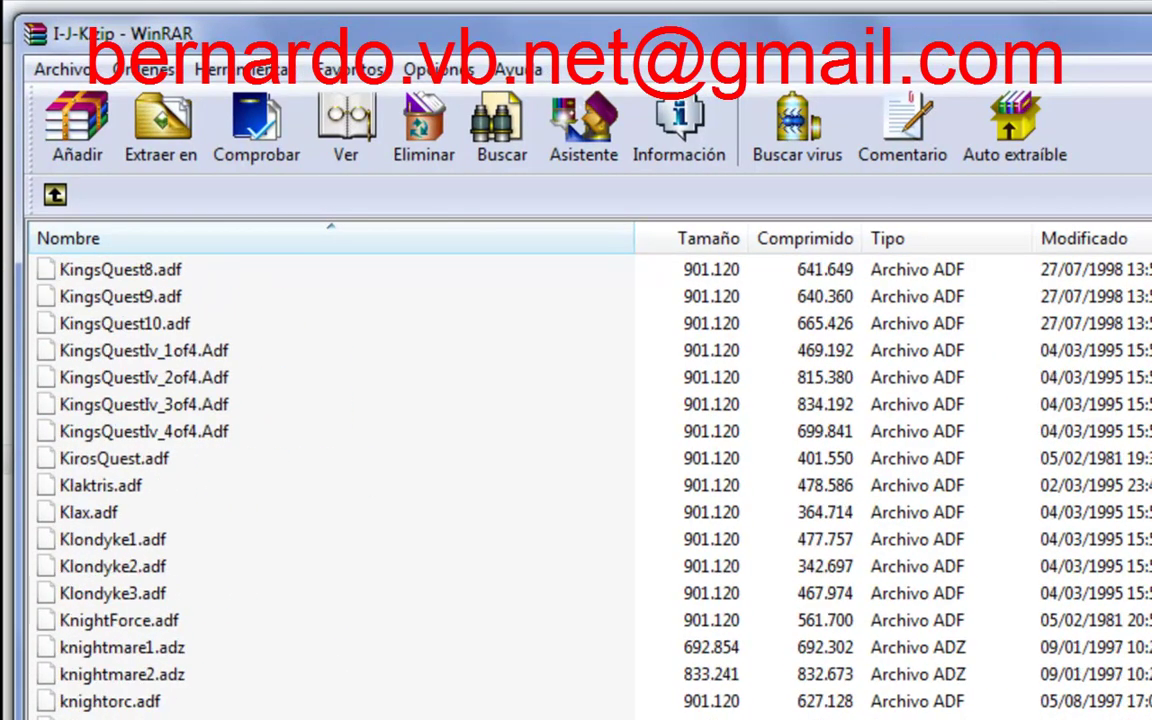
{"action": "left_click", "coordinate": [95, 515]}
{"action": "left_click_drag", "start_coordinate": [205, 25], "coordinate": [441, 24]}
{"action": "left_click_drag", "start_coordinate": [300, 496], "coordinate": [90, 680]}
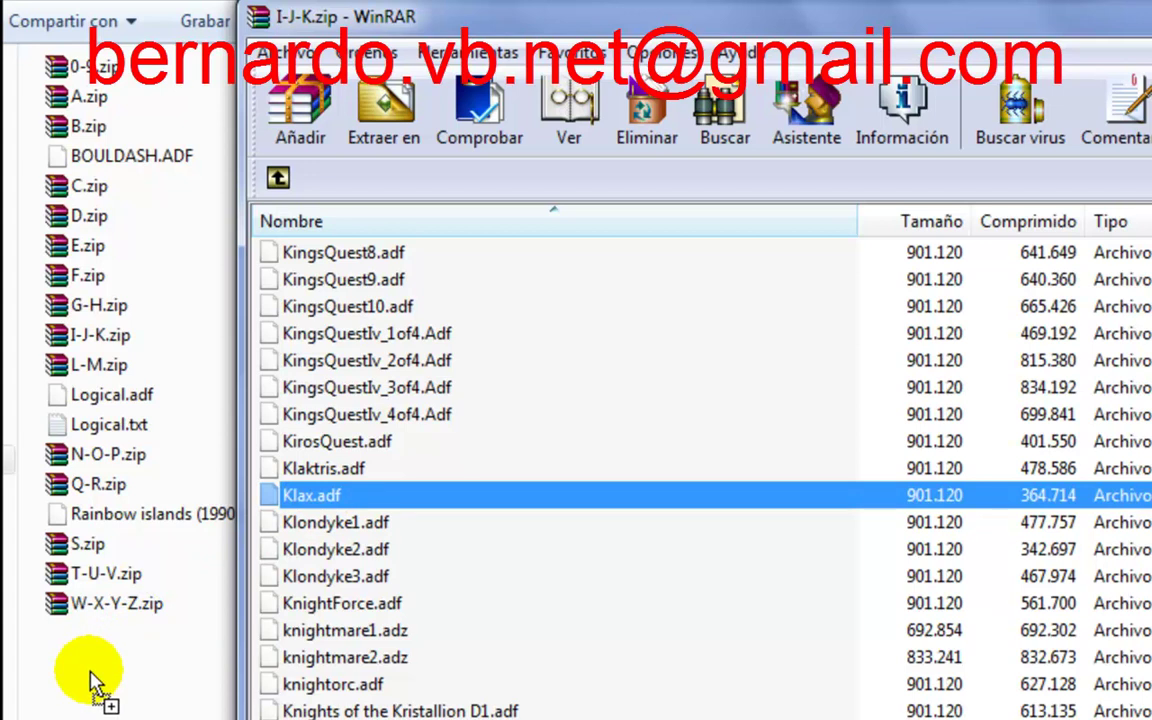
{"action": "left_click_drag", "start_coordinate": [90, 680], "coordinate": [90, 680]}
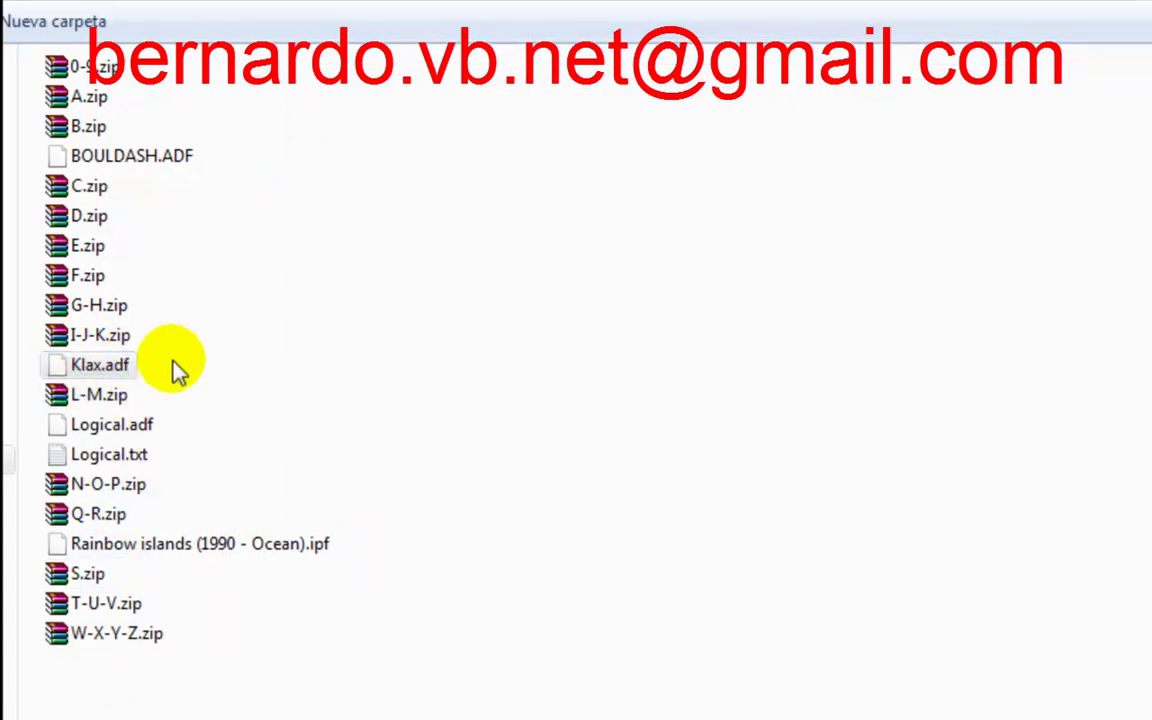
- Examine the extracted Klax.adf disk image and the Rainbow islands .ipf file in the Juegos folder
{"action": "left_click", "coordinate": [97, 366]}
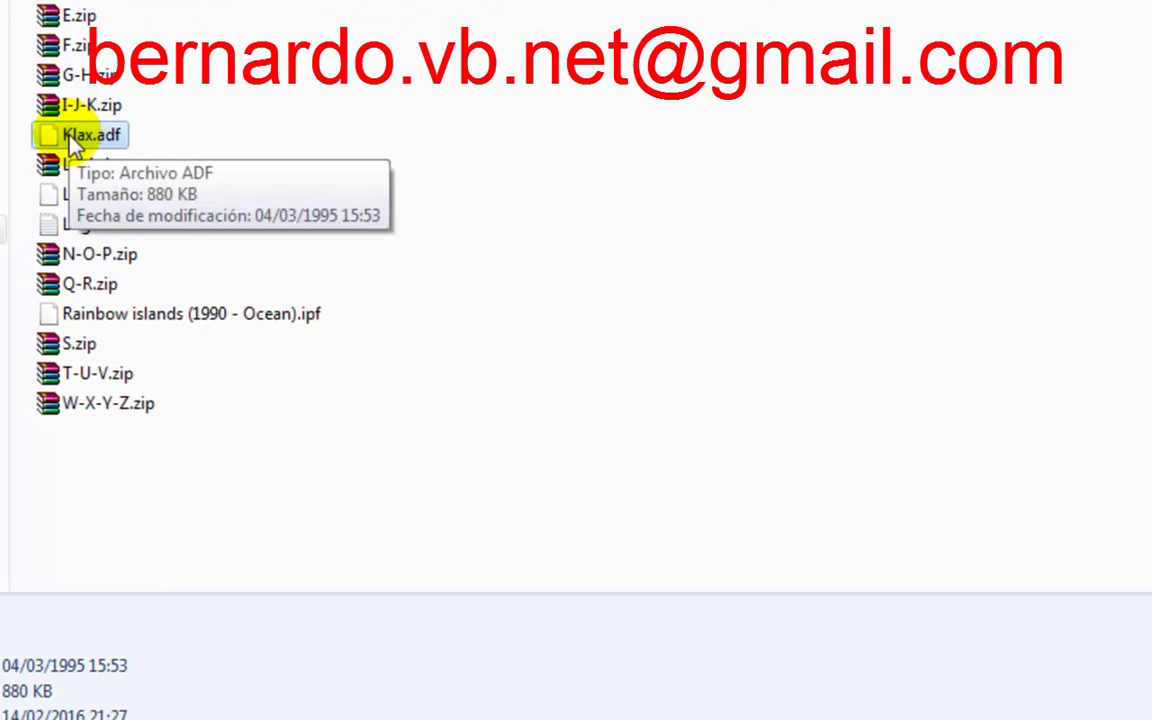
{"action": "right_click", "coordinate": [70, 142]}
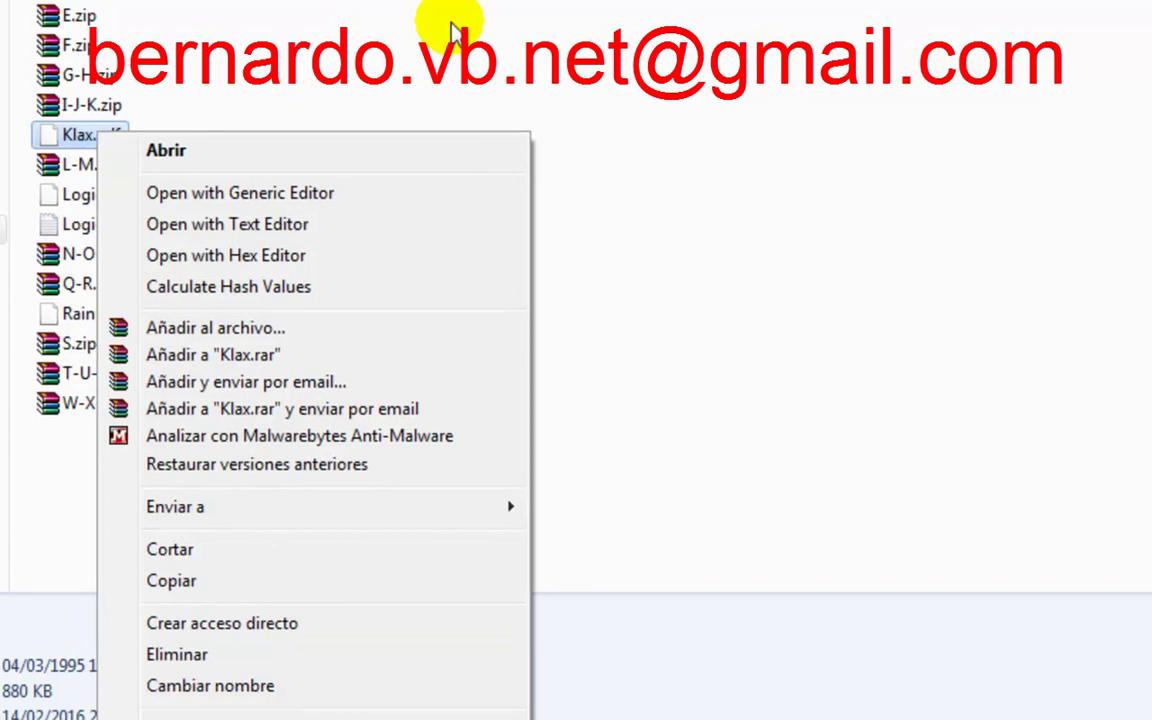
{"action": "left_click", "coordinate": [451, 24]}
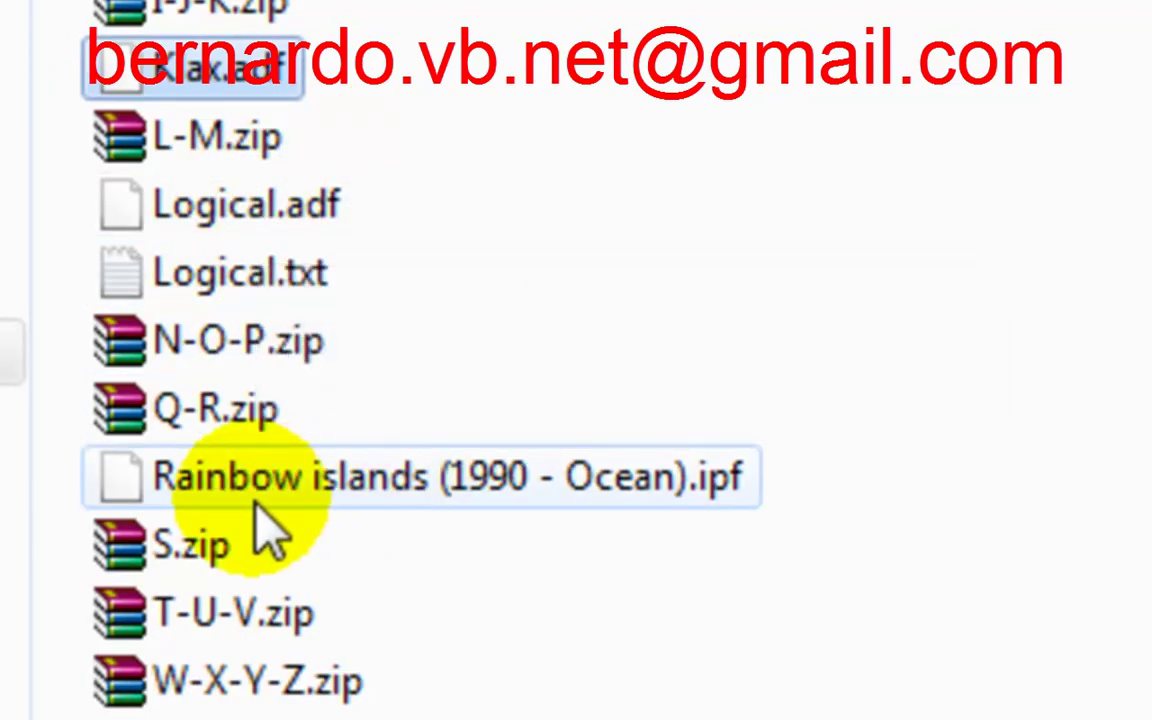
{"action": "mouse_move", "coordinate": [352, 532]}
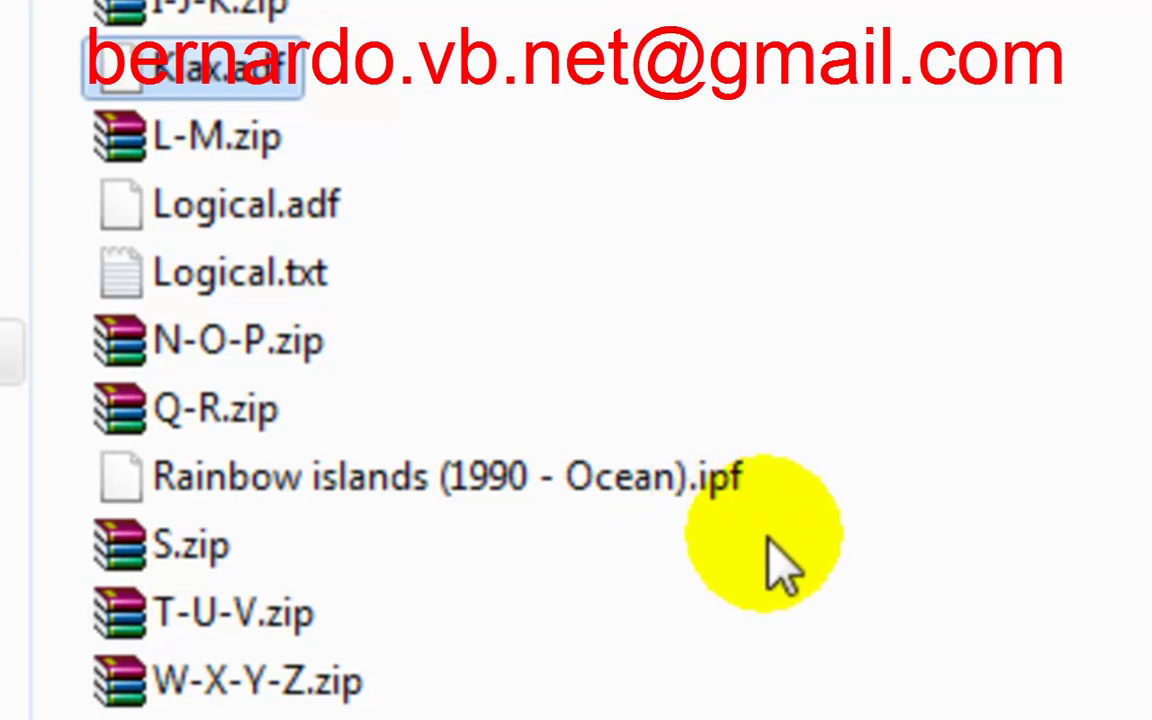
{"action": "mouse_move", "coordinate": [757, 503]}
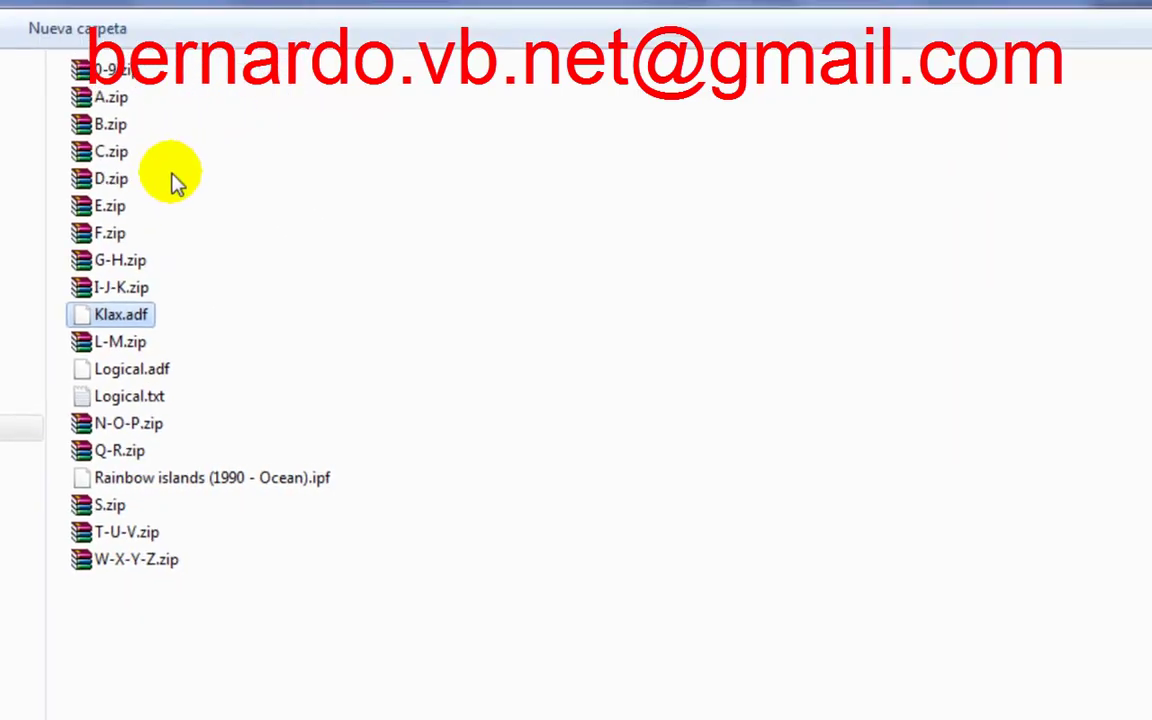
- Extract BOULDASH.ADF from the B.zip archive into the Juegos folder
{"action": "double_click", "coordinate": [117, 132]}
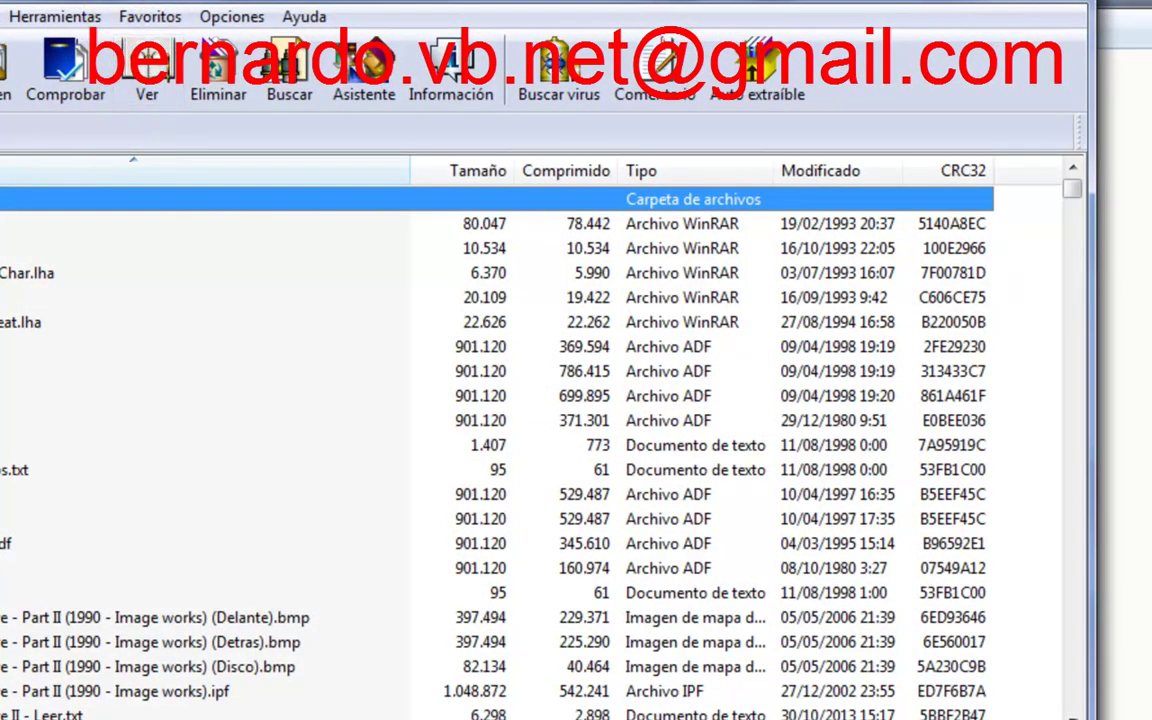
{"action": "scroll", "coordinate": [500, 450], "scroll_direction": "down", "scroll_amount": 15}
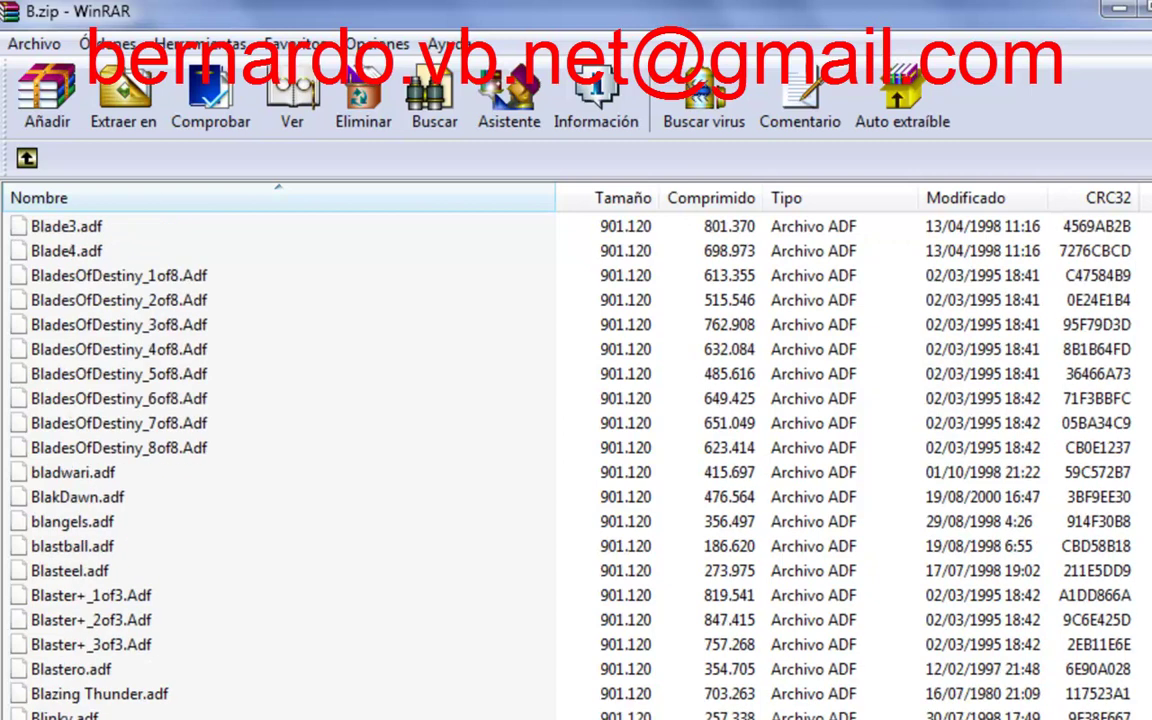
{"action": "scroll", "coordinate": [576, 460], "scroll_direction": "down", "scroll_amount": 10}
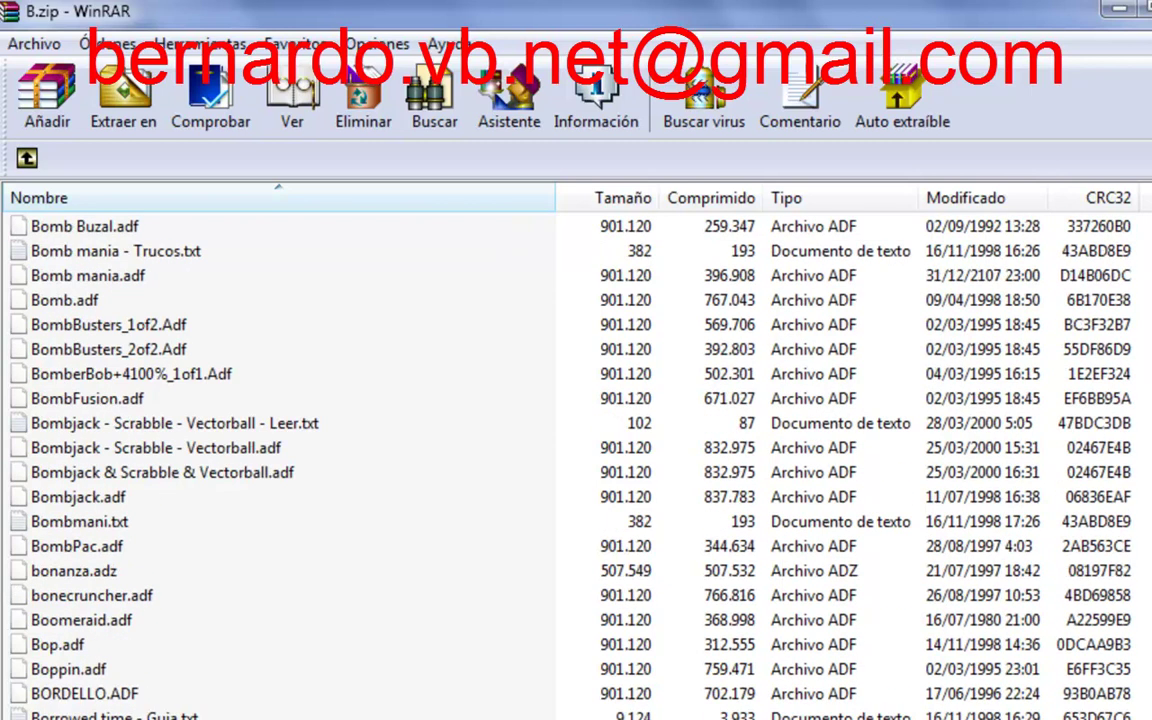
{"action": "scroll", "coordinate": [578, 548], "scroll_direction": "down", "scroll_amount": 7}
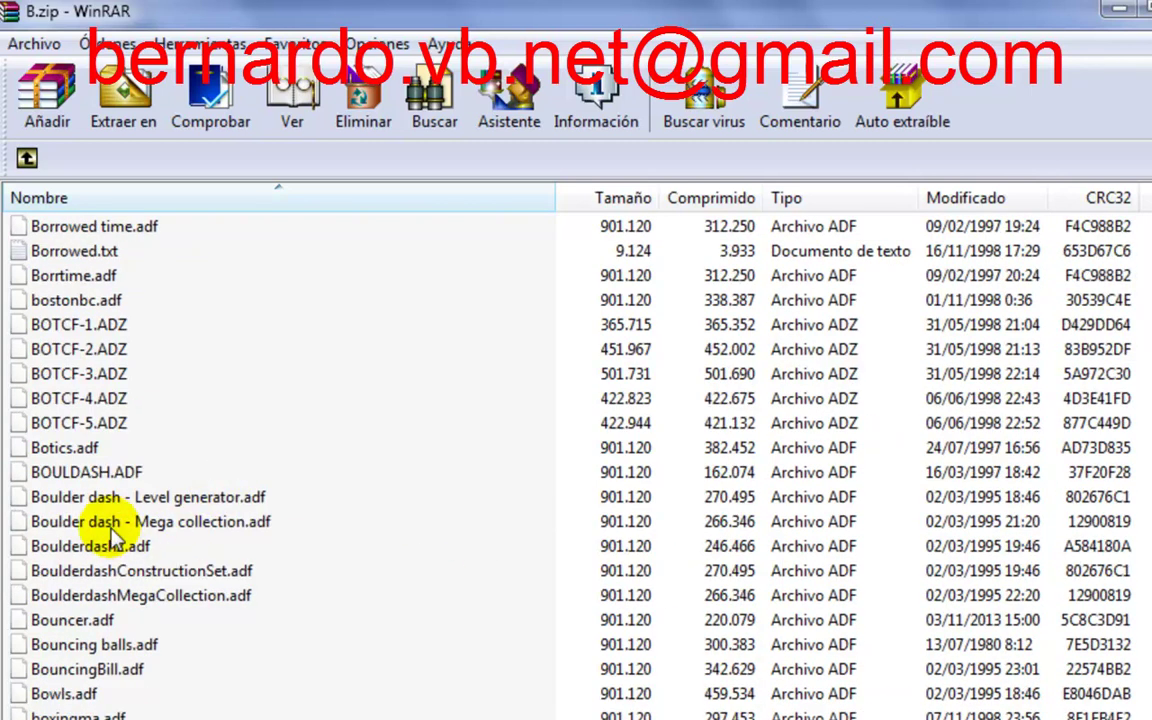
{"action": "left_click", "coordinate": [135, 470]}
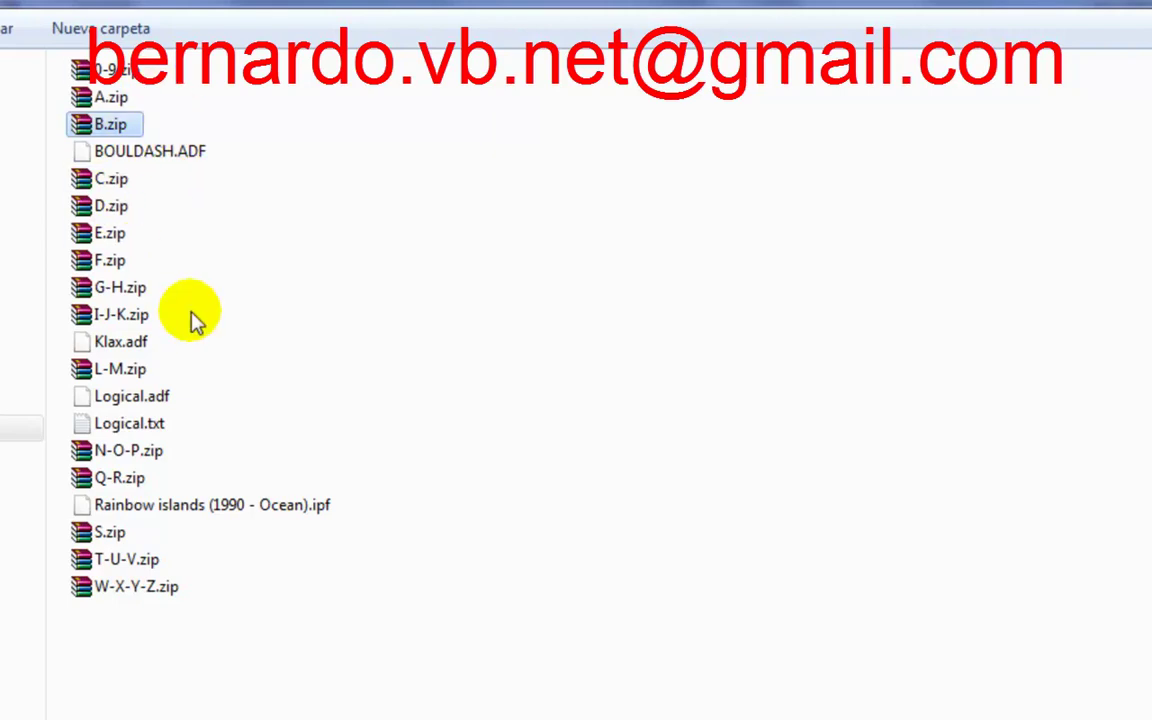
{"action": "left_click", "coordinate": [157, 158]}
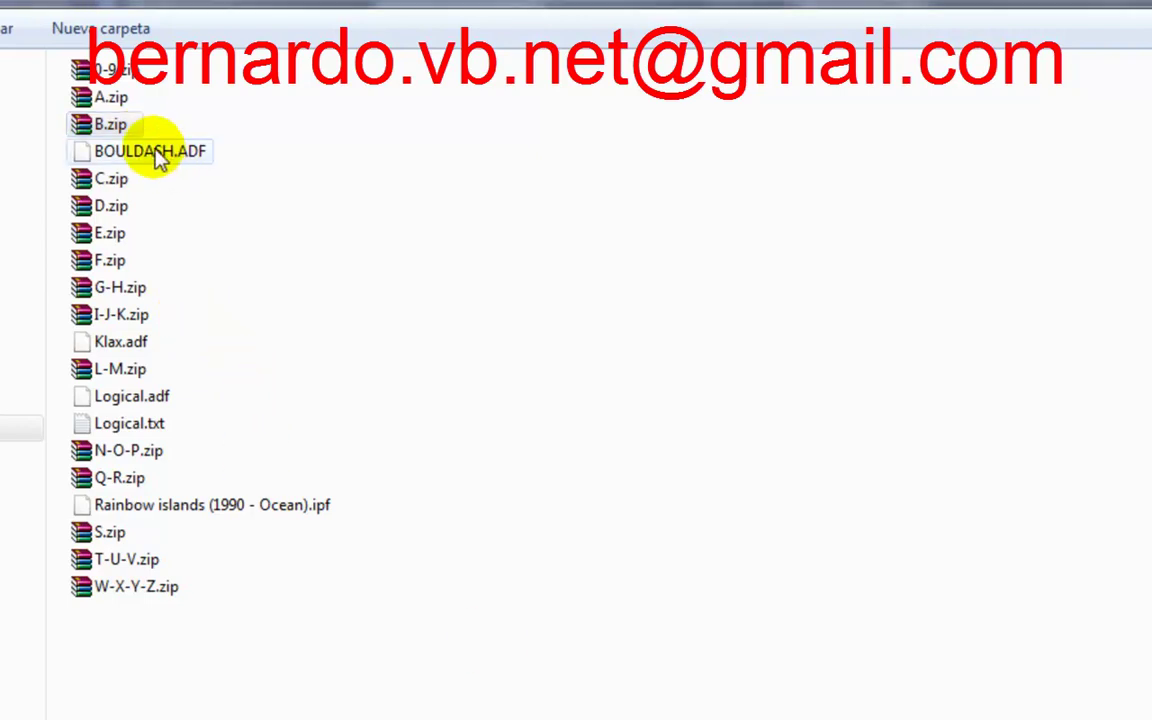
- Switch to WinUAE and insert the BOULDASH.ADF image into floppy drive DF0
{"action": "key", "text": "alt+Tab"}
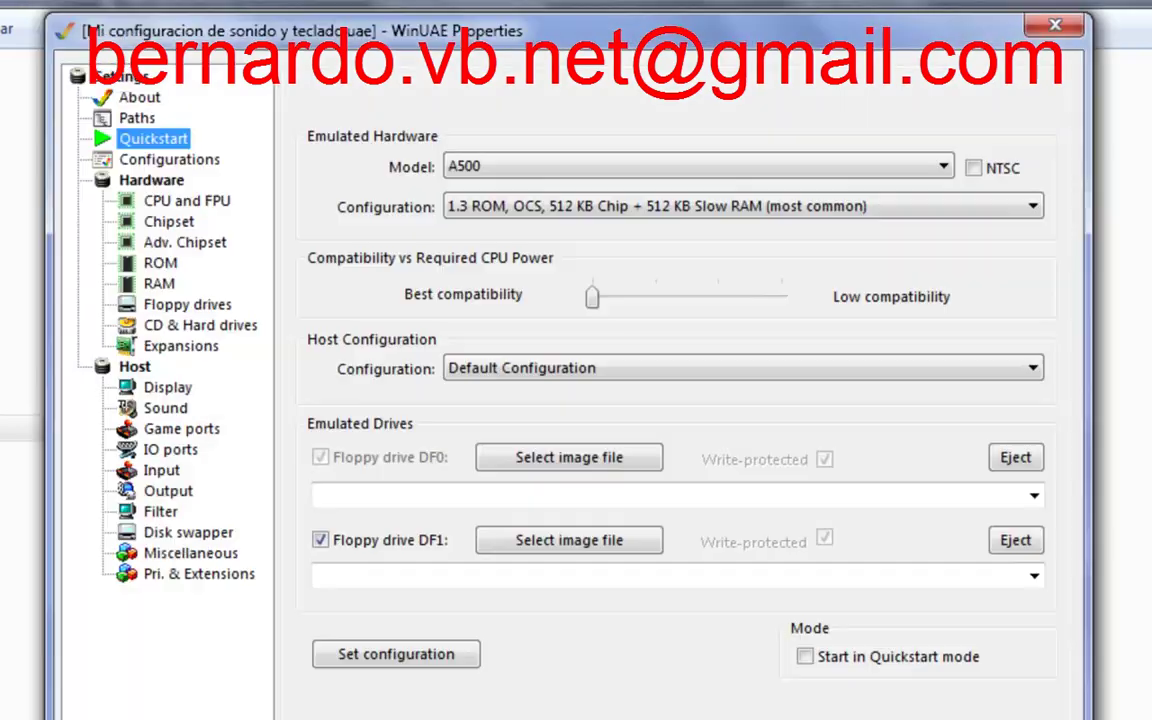
{"action": "left_click", "coordinate": [565, 460]}
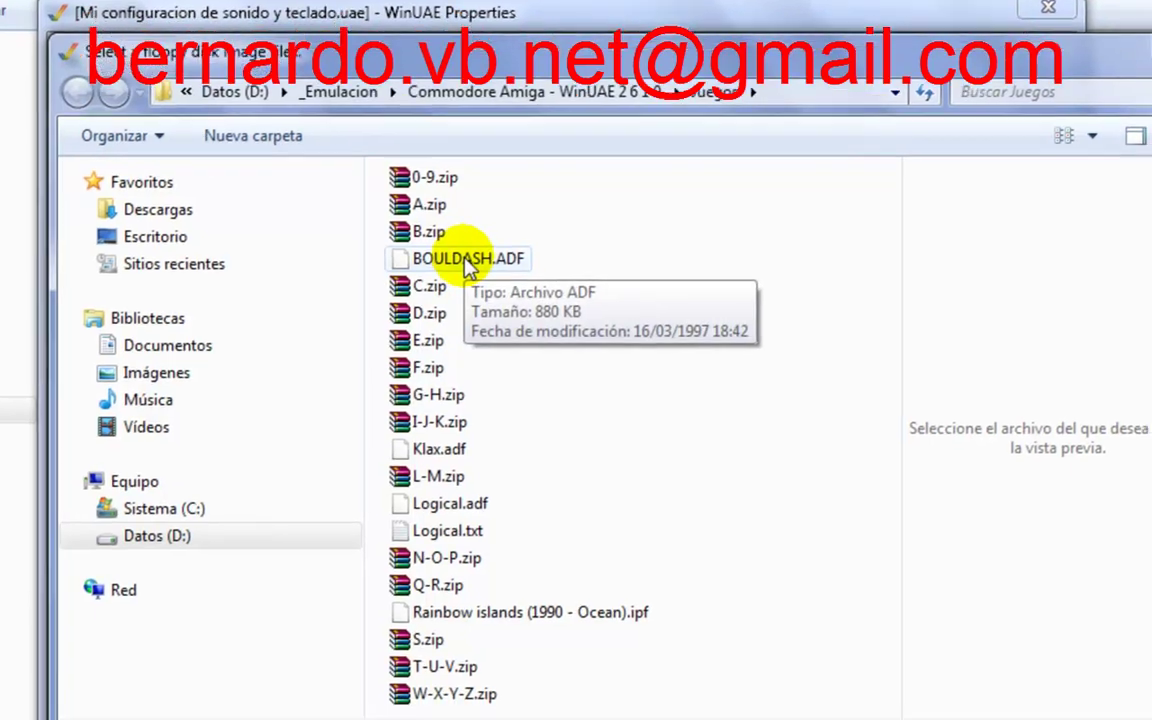
{"action": "left_click", "coordinate": [475, 285]}
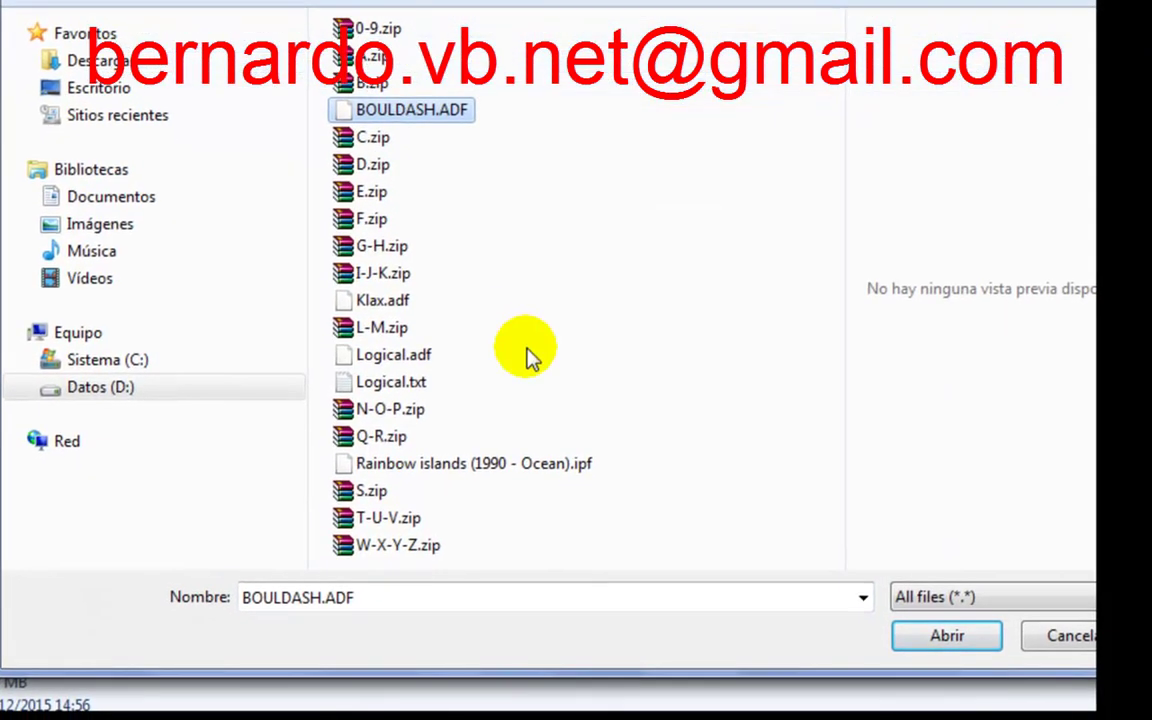
{"action": "left_click", "coordinate": [944, 637]}
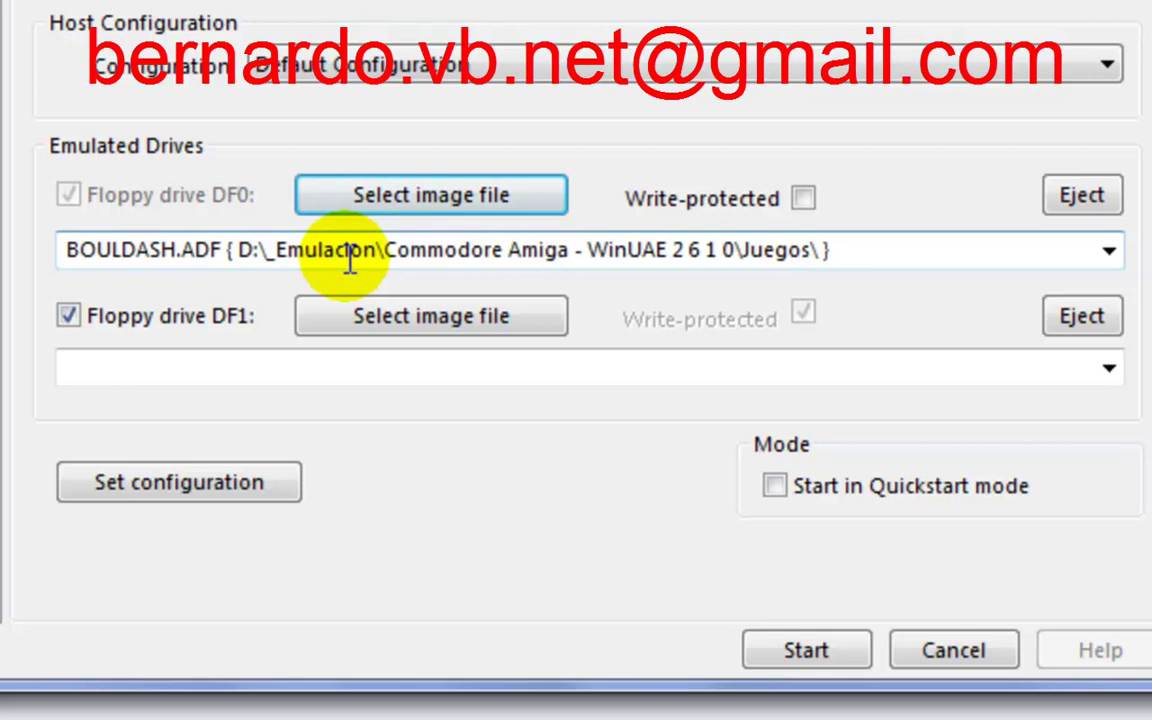
- Eject the disk image from floppy drive DF0 and insert BOULDASH.ADF again
{"action": "left_click", "coordinate": [1087, 197]}
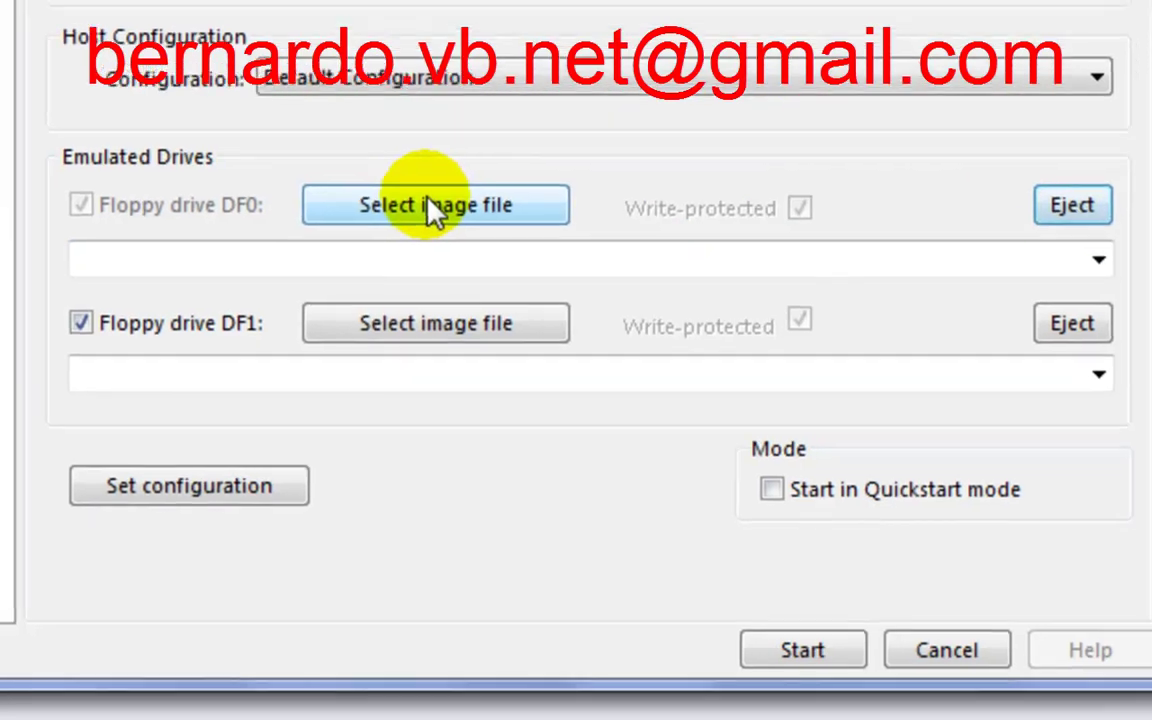
{"action": "left_click", "coordinate": [428, 203]}
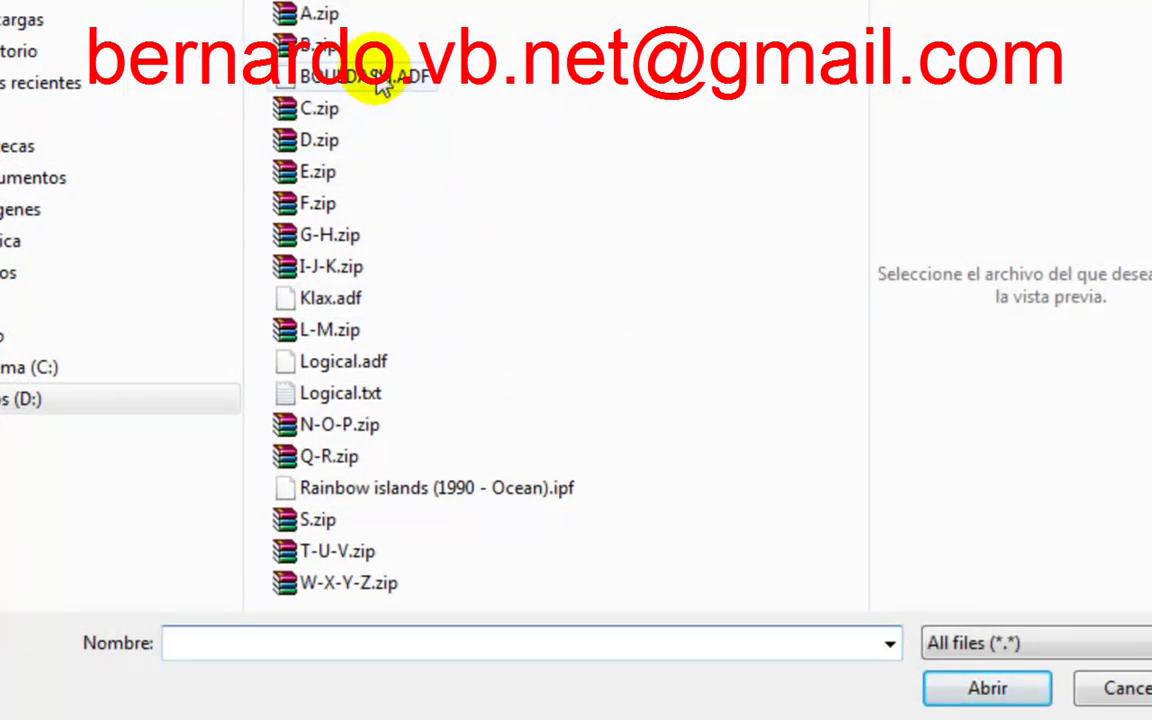
{"action": "left_click", "coordinate": [378, 80]}
{"action": "left_click", "coordinate": [956, 689]}
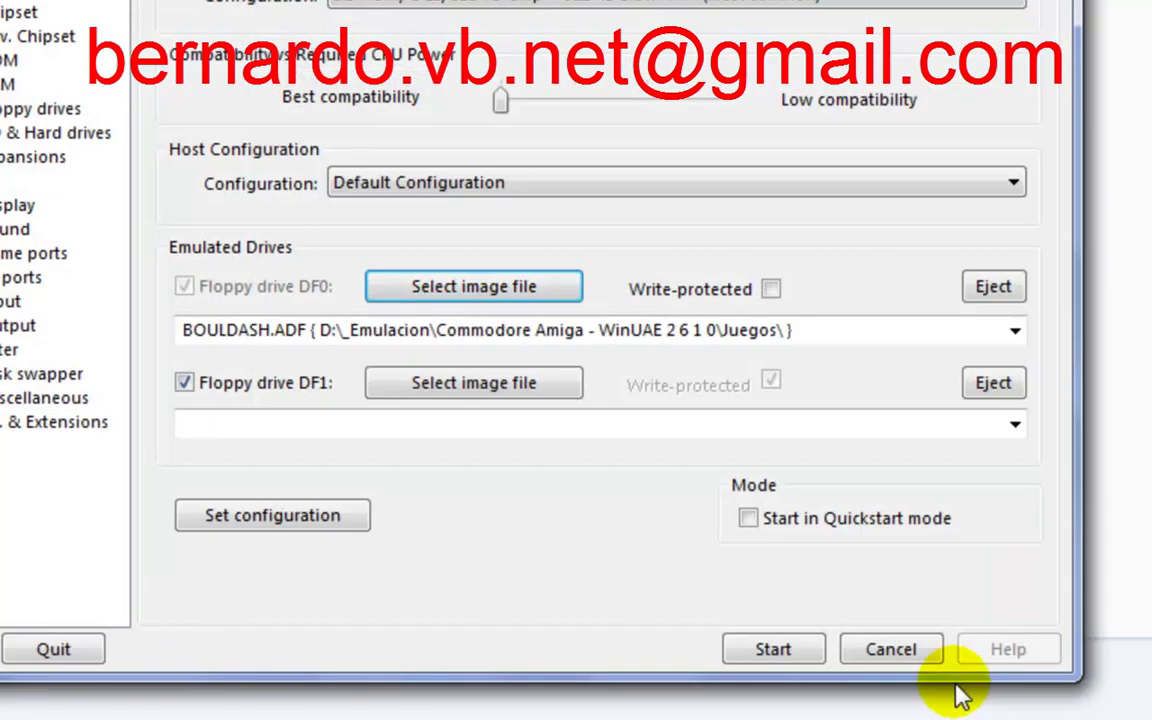
- Start the Amiga emulation with the BOULDASH.ADF disk inserted
{"action": "left_click", "coordinate": [778, 652]}
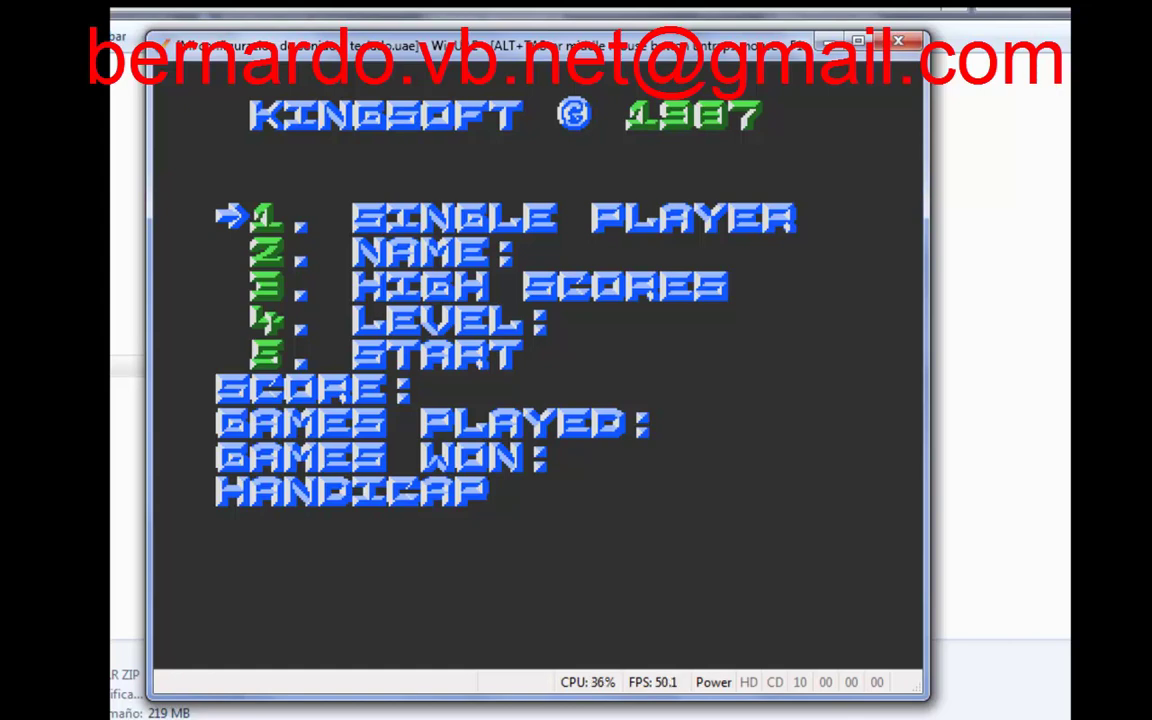
{"action": "key", "text": "Down"}
{"action": "key", "text": "Up"}
{"action": "key", "text": "Down"}
{"action": "key", "text": "Down"}
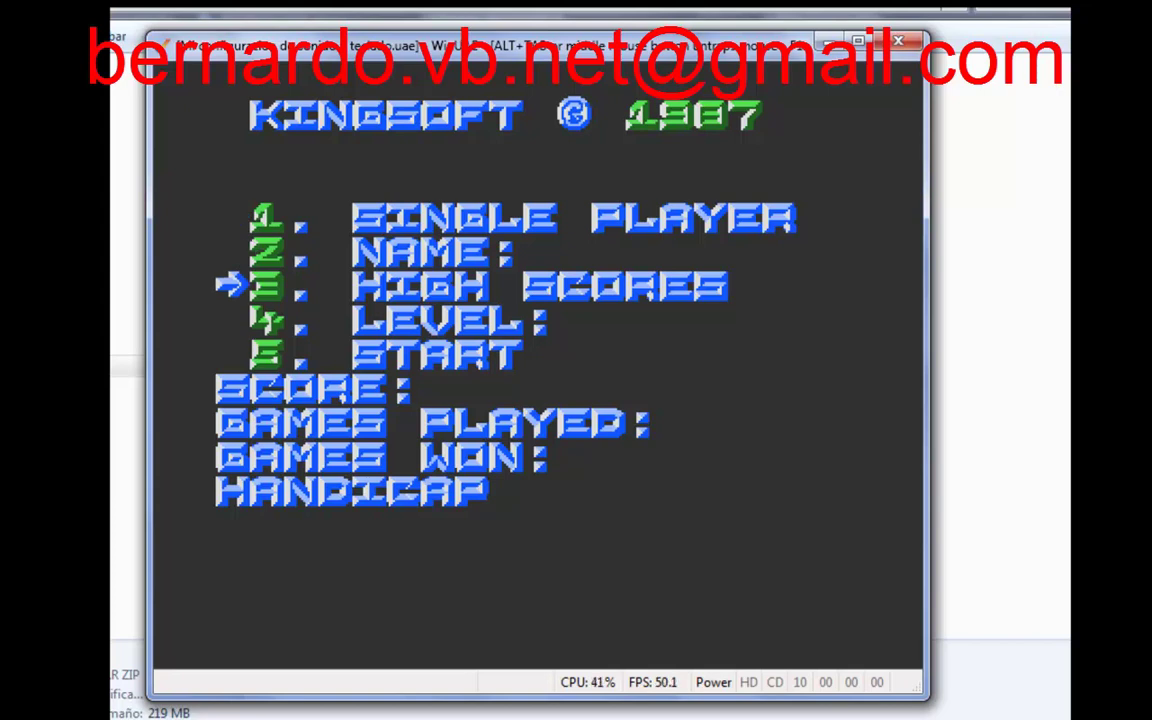
{"action": "key", "text": "Up"}
{"action": "key", "text": "Up"}
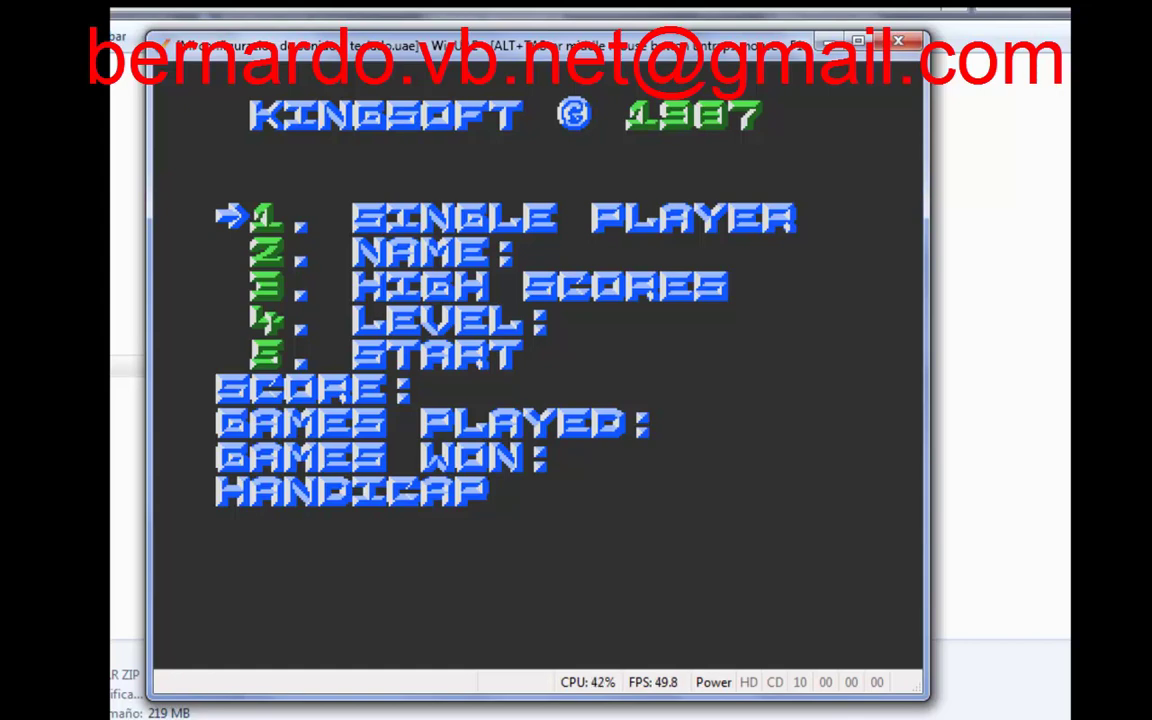
{"action": "key", "text": "Down"}
{"action": "key", "text": "Down"}
{"action": "key", "text": "Down"}
{"action": "key", "text": "Up"}
{"action": "key", "text": "Up"}
{"action": "key", "text": "Up"}
- Choose Start in the Kingsoft game menu to begin a single-player game at level 0
{"action": "key", "text": "Down"}
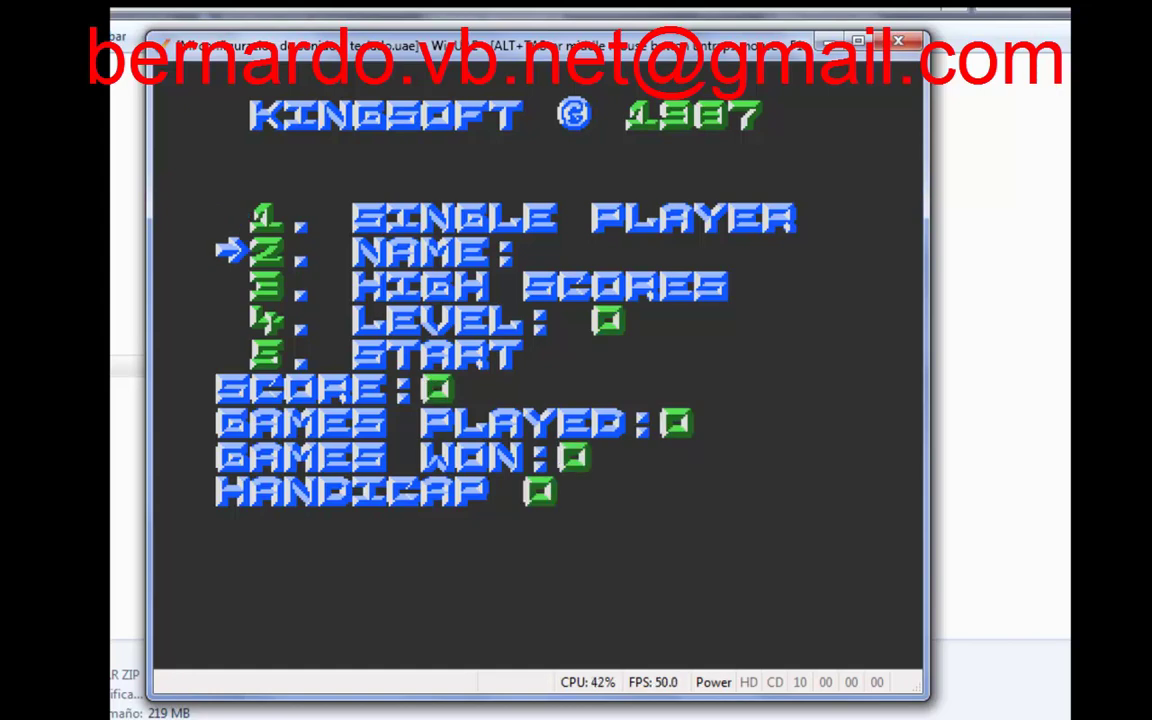
{"action": "key", "text": "Down"}
{"action": "key", "text": "Down"}
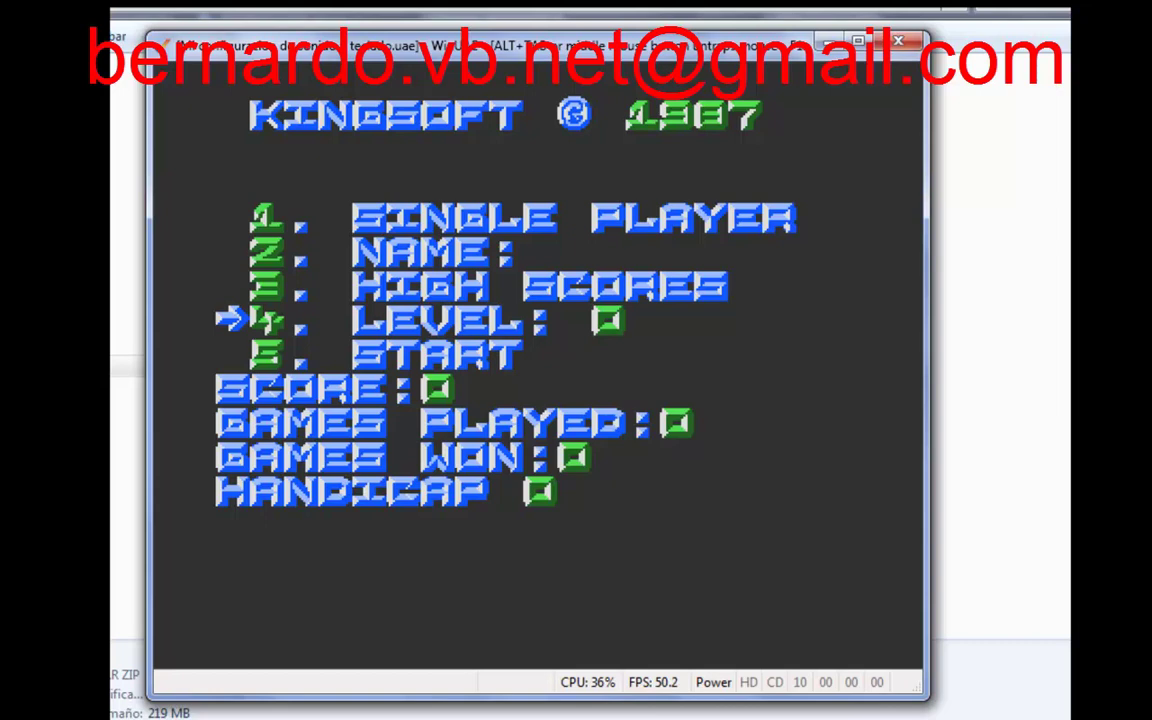
{"action": "key", "text": "Down"}
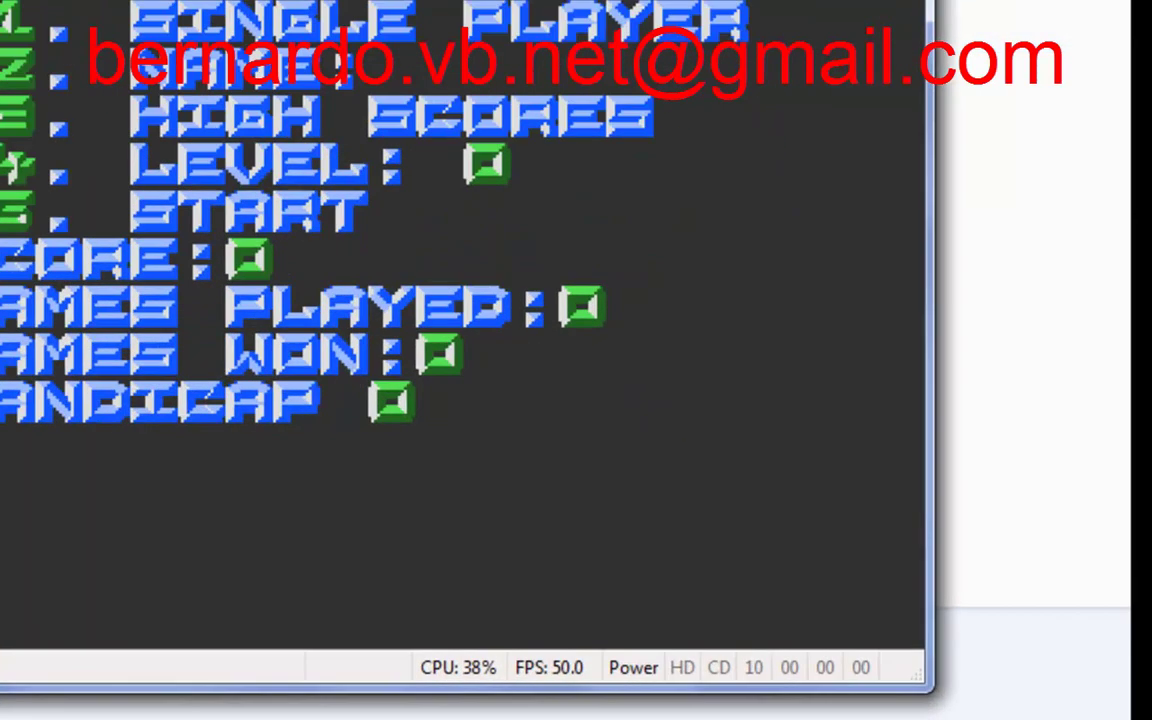
{"action": "key", "text": "Return"}
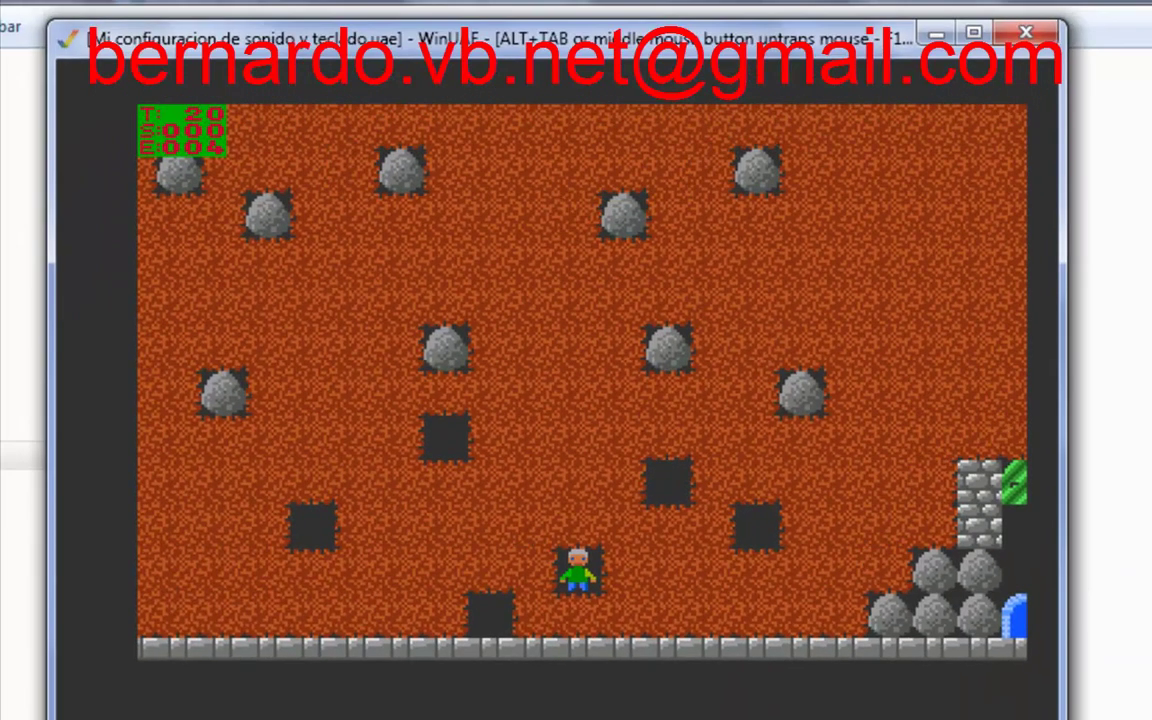
- Walk the character left through the dirt, digging a horizontal tunnel toward the orange monster's shaft
{"action": "key", "text": "Left"}
{"action": "key", "text": "Left"}
{"action": "key", "text": "Left"}
{"action": "key", "text": "Left"}
{"action": "key", "text": "Left"}
{"action": "key", "text": "Left"}
{"action": "key", "text": "Left"}
{"action": "key", "text": "Left"}
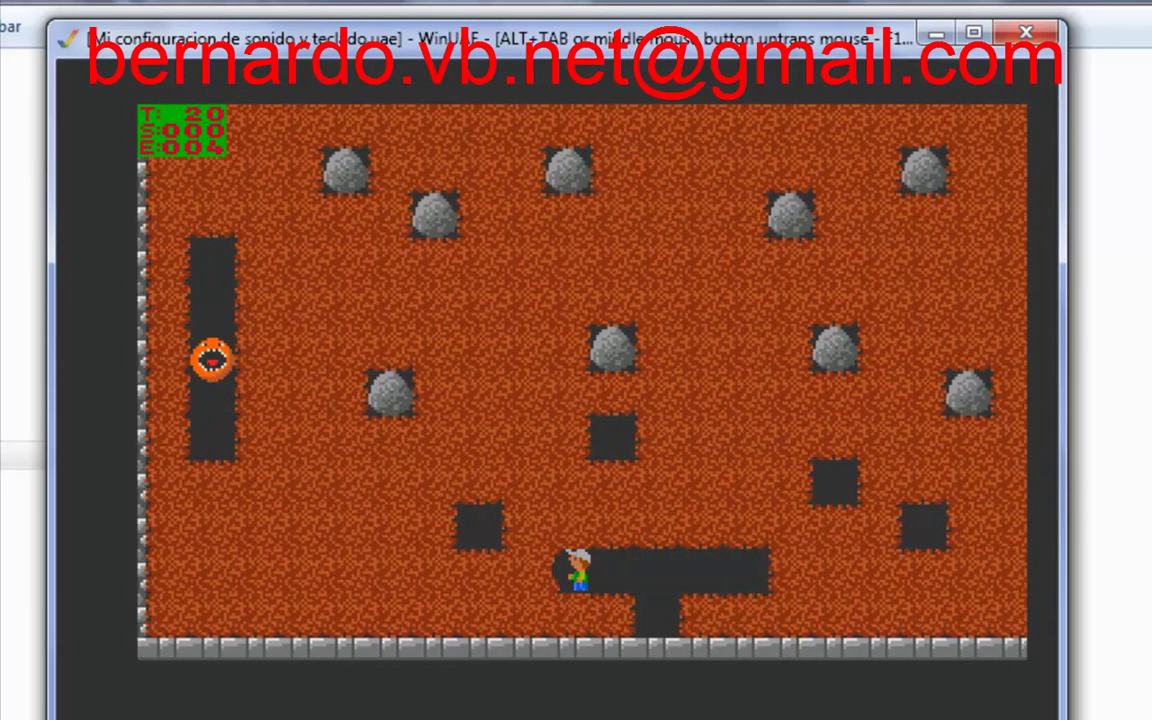
- Walk the character back right through the tunnel and dig a vertical shaft upward between the boulders
{"action": "key", "text": "Right"}
{"action": "key", "text": "Right"}
{"action": "key", "text": "Right"}
{"action": "key", "text": "Right"}
{"action": "key", "text": "Right"}
{"action": "key", "text": "Right"}
{"action": "key", "text": "Up"}
{"action": "key", "text": "Up"}
{"action": "key", "text": "Up"}
{"action": "key", "text": "Up"}
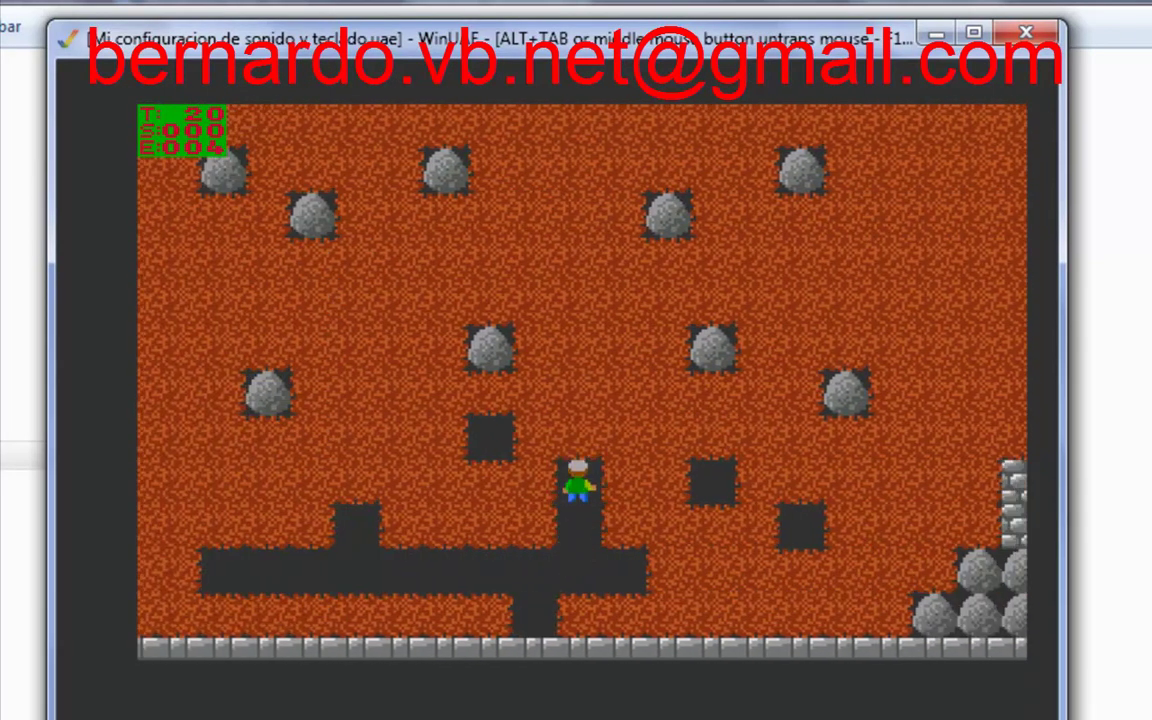
- Dig upward and sideways among the upper boulders, and bring the character back down to the cave floor
{"action": "key", "text": "Right"}
{"action": "key", "text": "Up"}
{"action": "key", "text": "Up"}
{"action": "key", "text": "Right"}
{"action": "key", "text": "Right"}
{"action": "key", "text": "Left"}
{"action": "key", "text": "Left"}
{"action": "key", "text": "Left"}
{"action": "key", "text": "Down"}
{"action": "key", "text": "Down"}
{"action": "key", "text": "Down"}
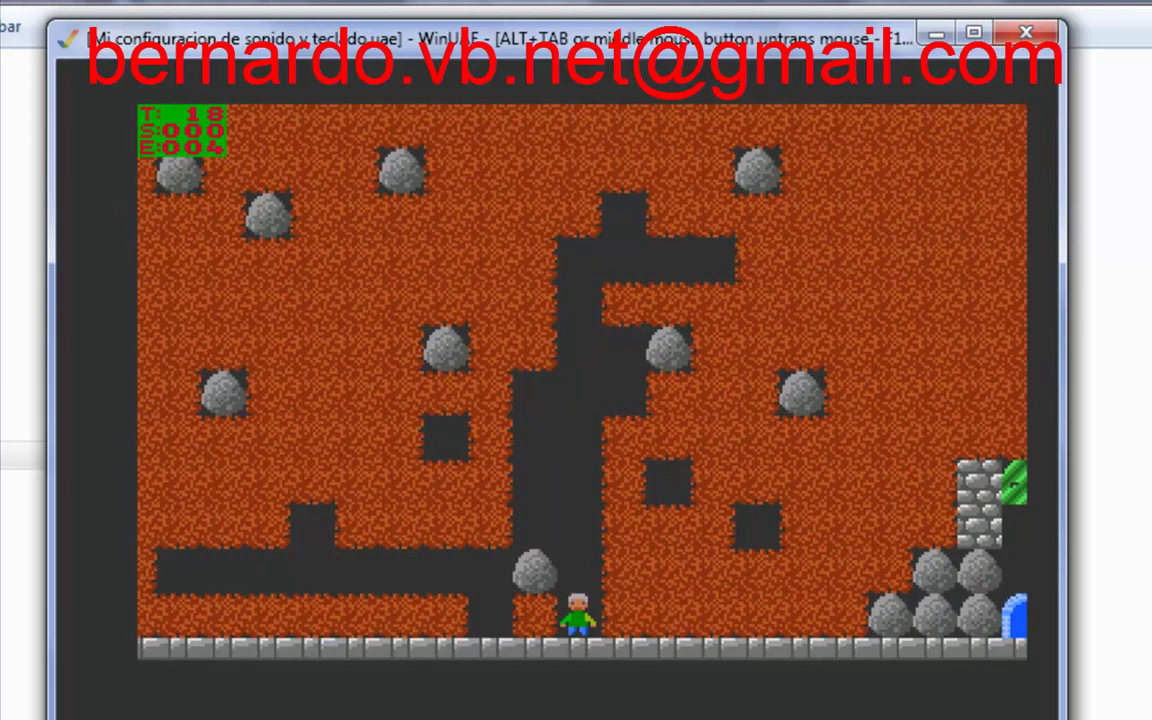
- Dig left along the cave floor toward the thick stone wall beyond the orange monster's shaft
{"action": "key", "text": "Left"}
{"action": "key", "text": "Left"}
{"action": "key", "text": "Left"}
{"action": "key", "text": "Left"}
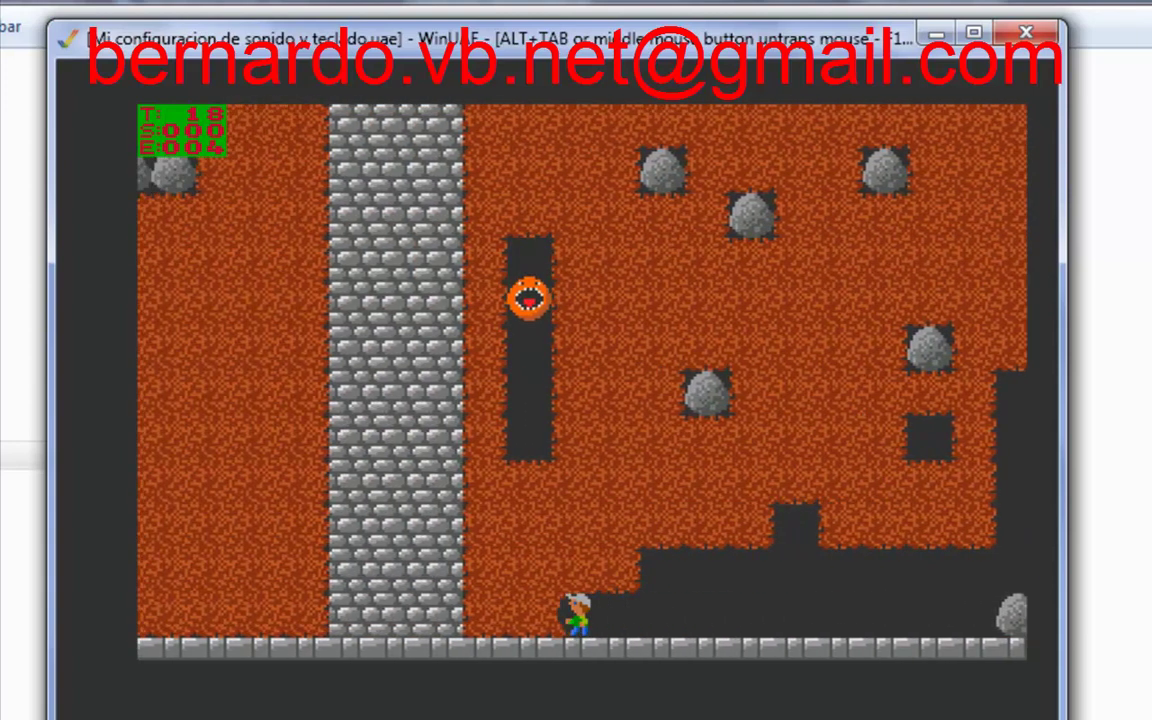